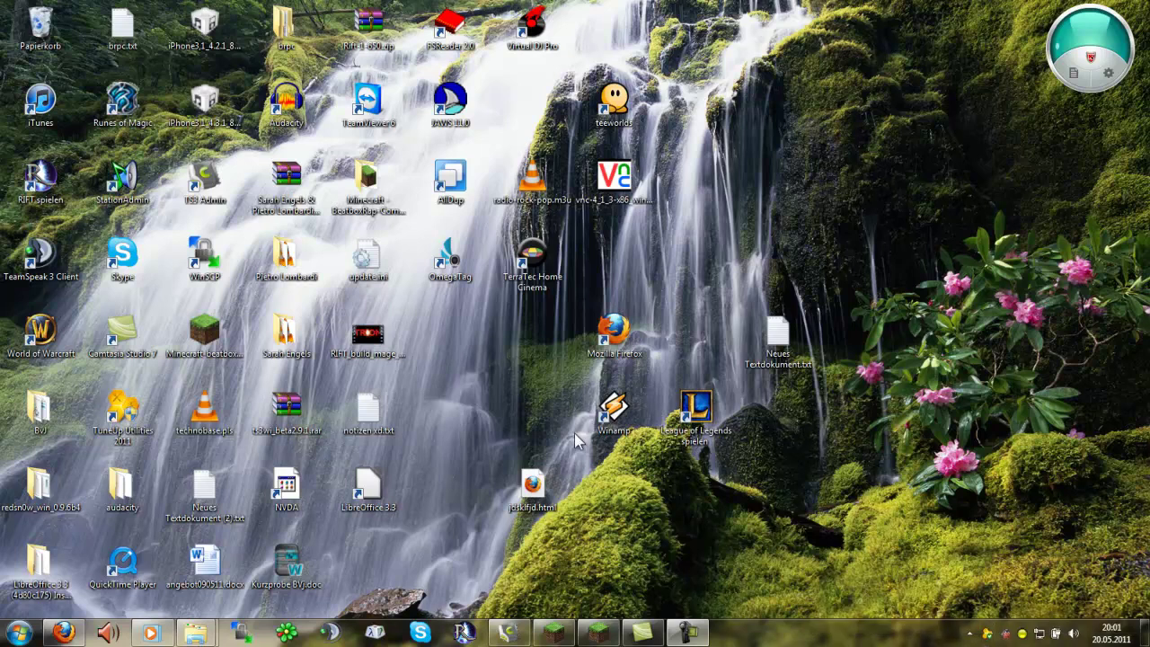
drag(551, 331, 446, 442)
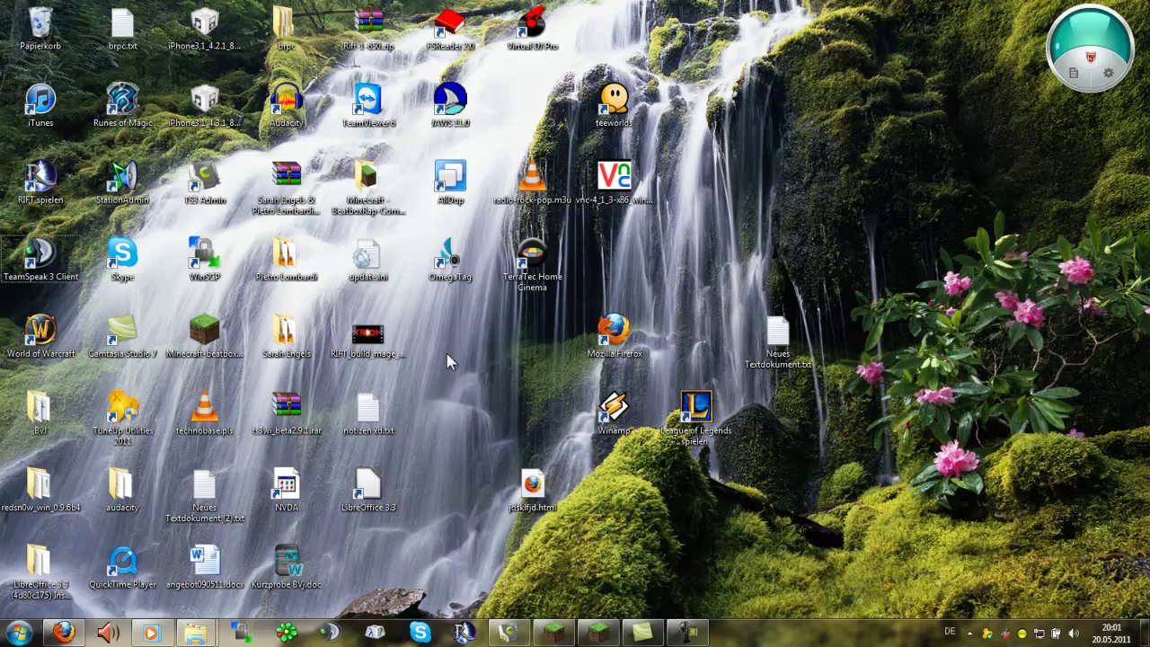
mouse_move(446, 332)
mouse_down()
mouse_move(493, 414)
mouse_move(443, 342)
mouse_up()
Switch to the TeamSpeak 3 client and join the Freestyle 3 [CELT] channel in the Rap Zone.
click(1006, 634)
click(1006, 634)
click(1006, 634)
scroll(229, 281, down, 12)
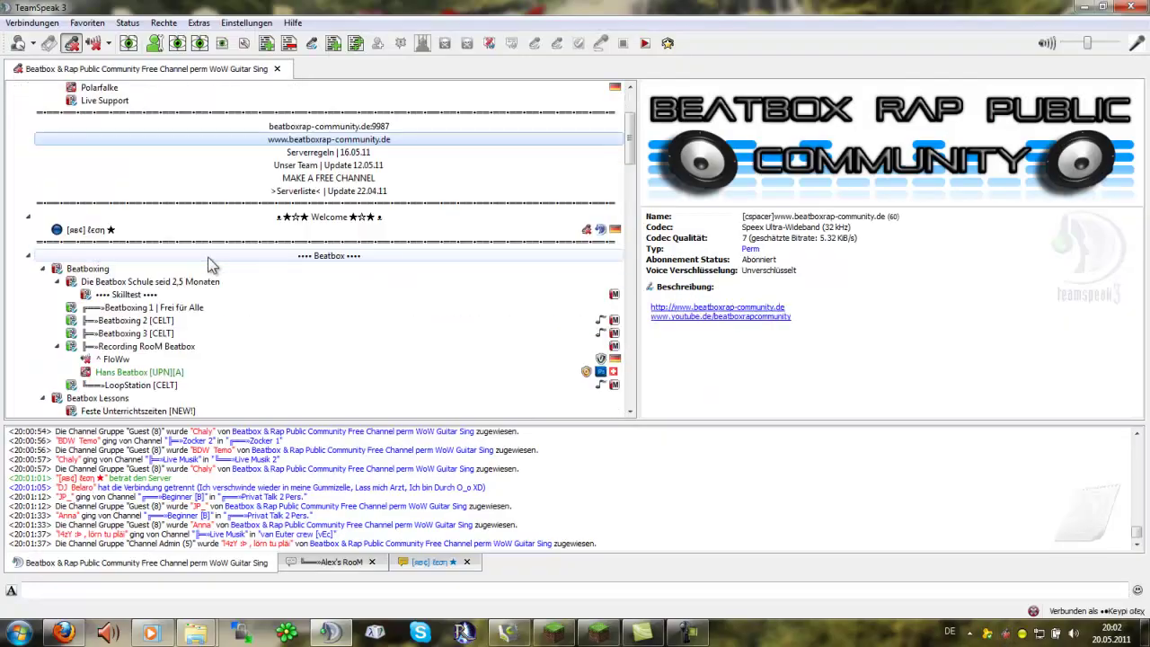
double_click(195, 257)
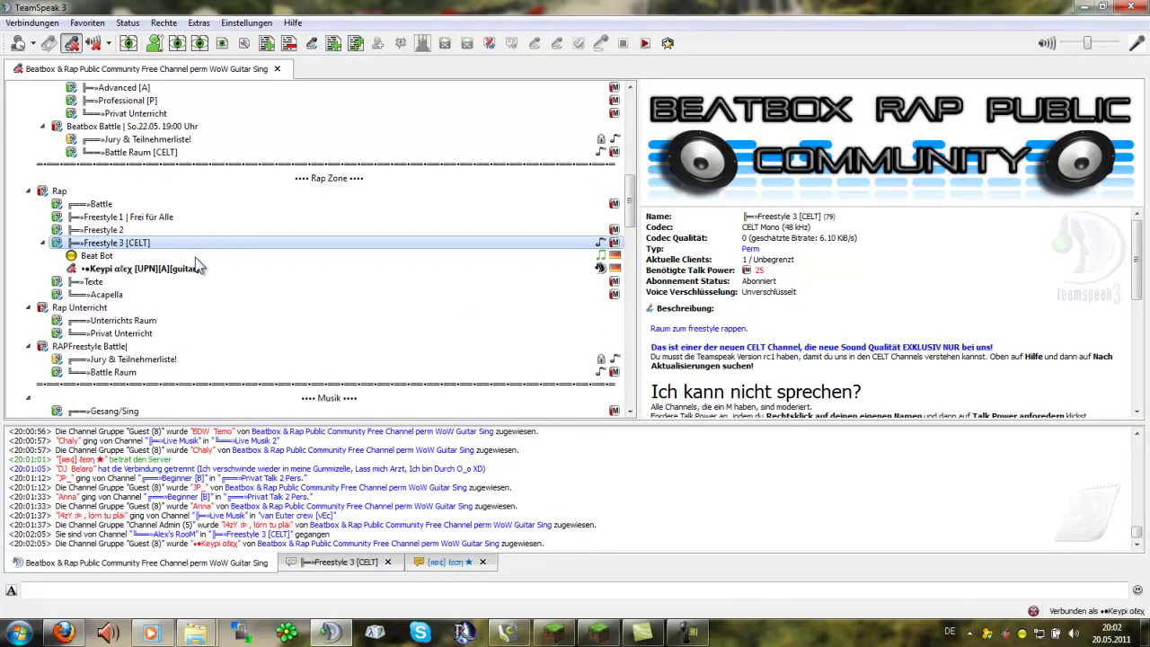
scroll(168, 246, up, 5)
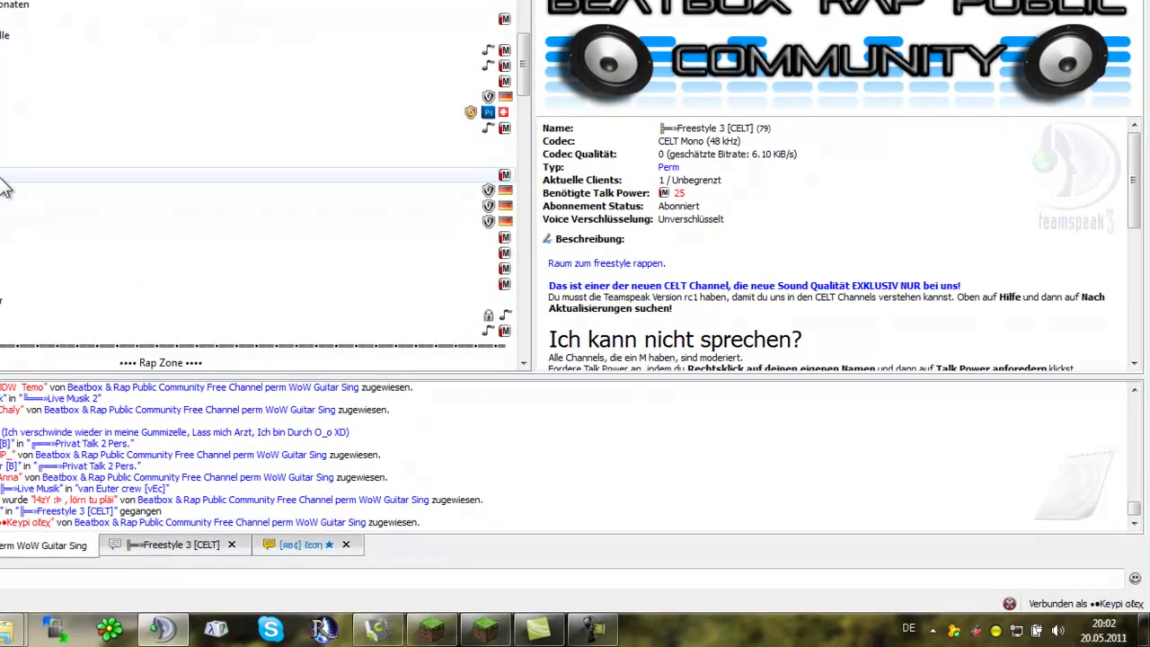
scroll(5, 189, down, 4)
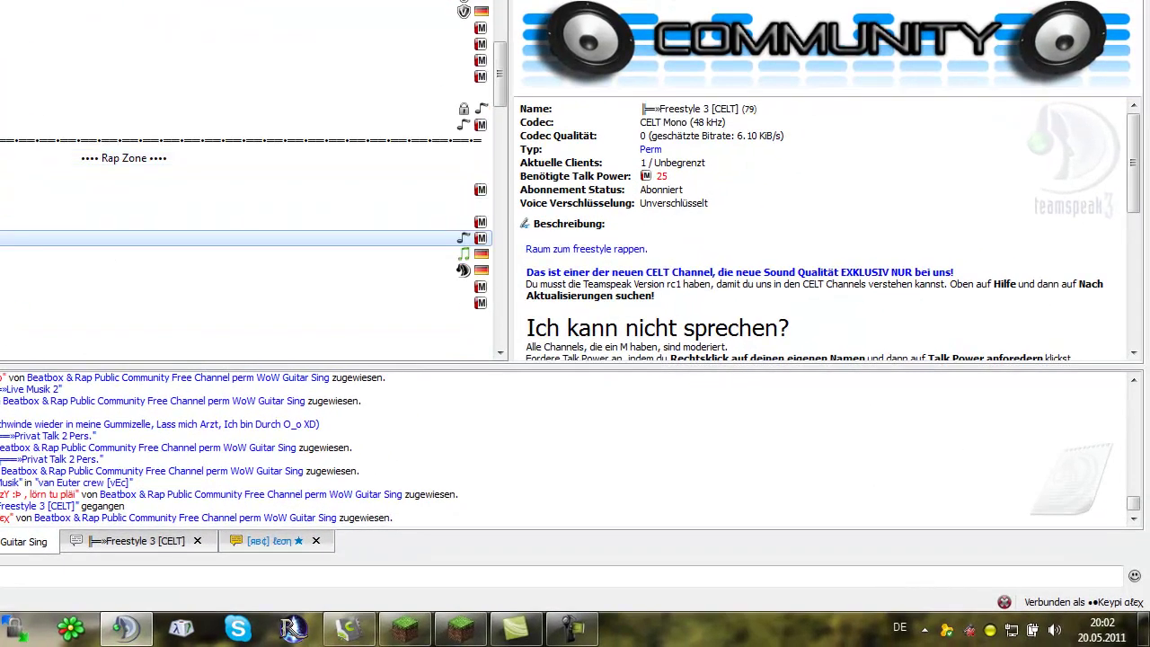
Switch to Windows Media Player and skip through the playlist, jumping to about 1:14 in DJ_Smochi__-_Stay_True along the way.
click(126, 627)
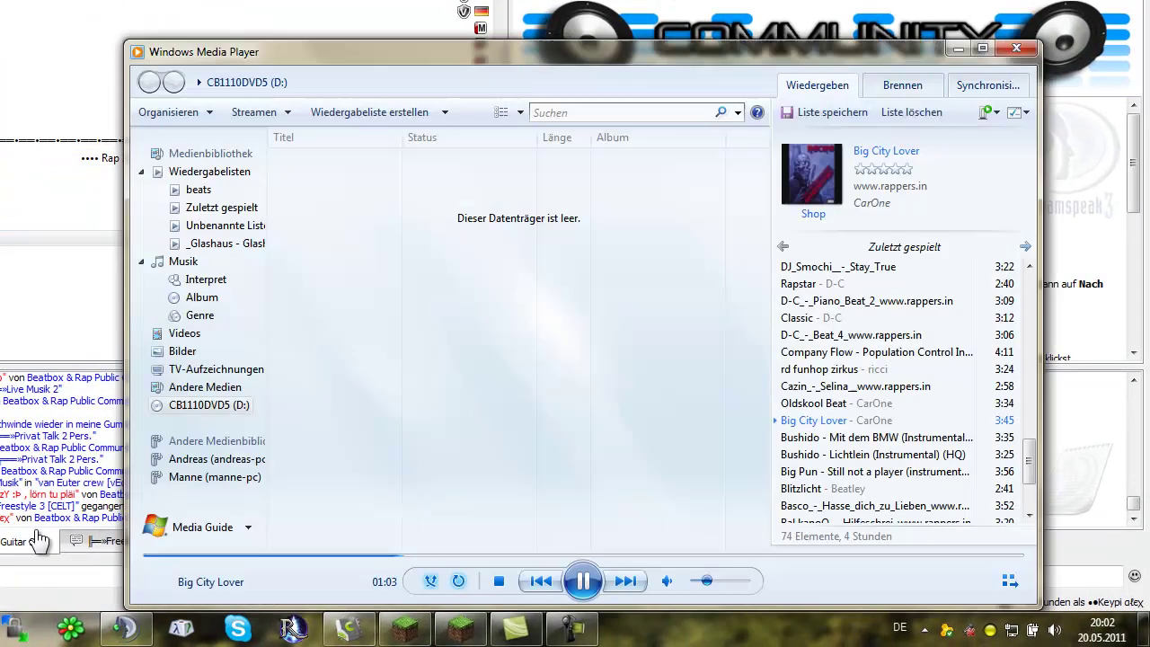
click(626, 582)
click(471, 556)
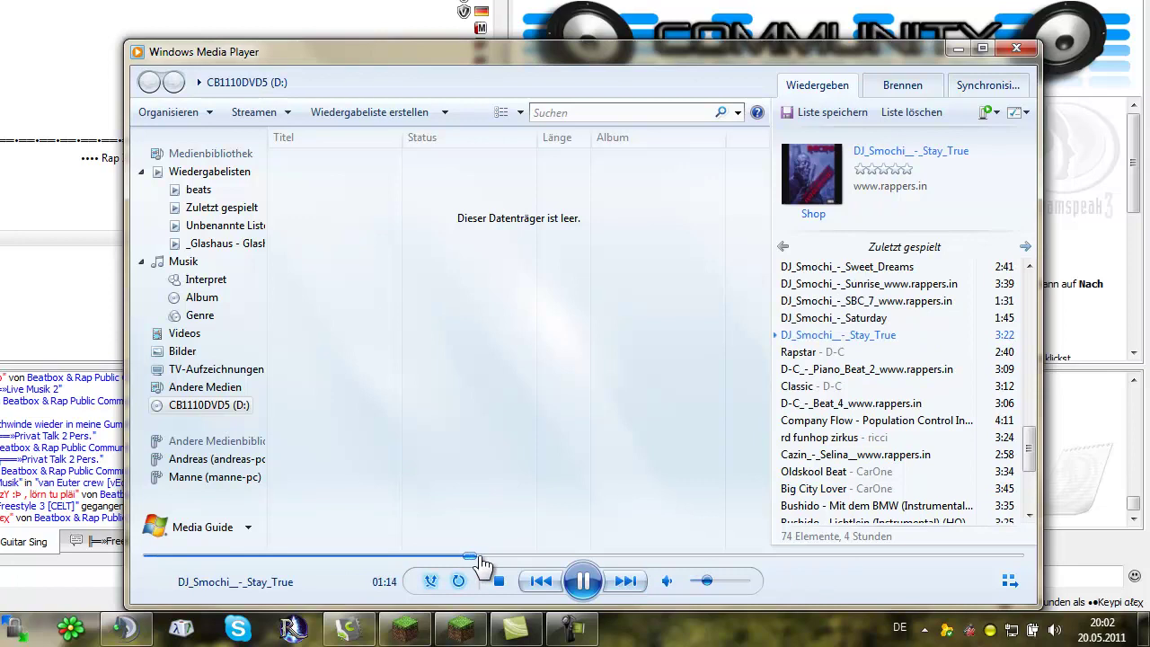
click(626, 580)
drag(898, 50, 997, 164)
click(997, 166)
Move back to the Alex's RooM channel in TeamSpeak 3 and minimize the client window.
scroll(319, 193, up, 10)
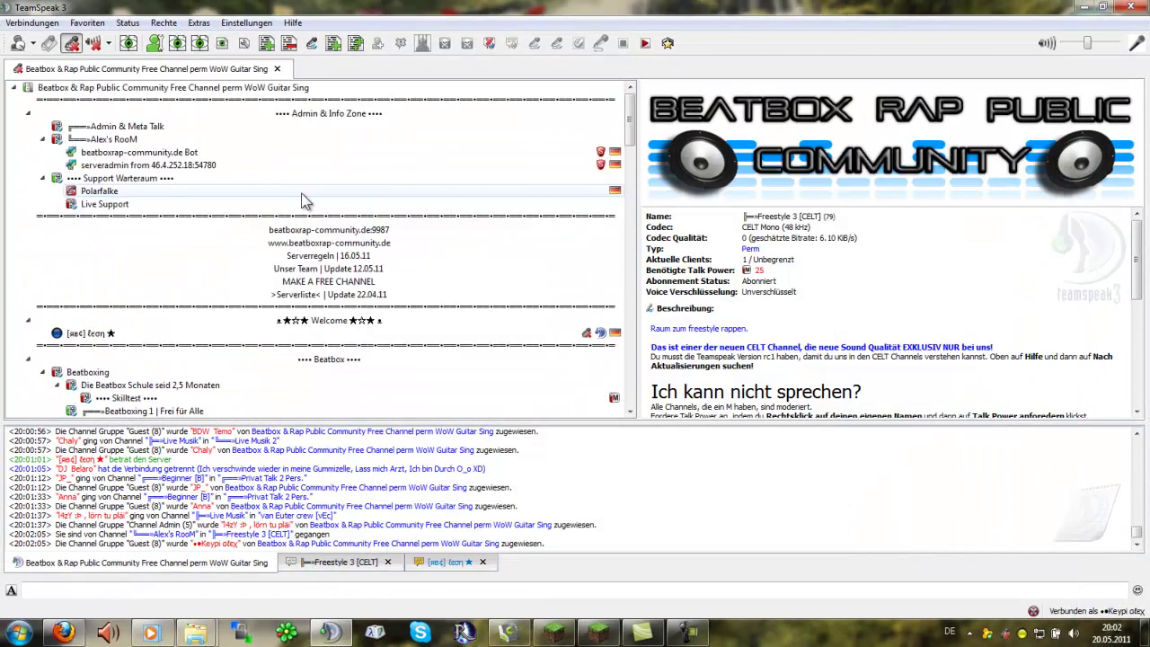
double_click(202, 139)
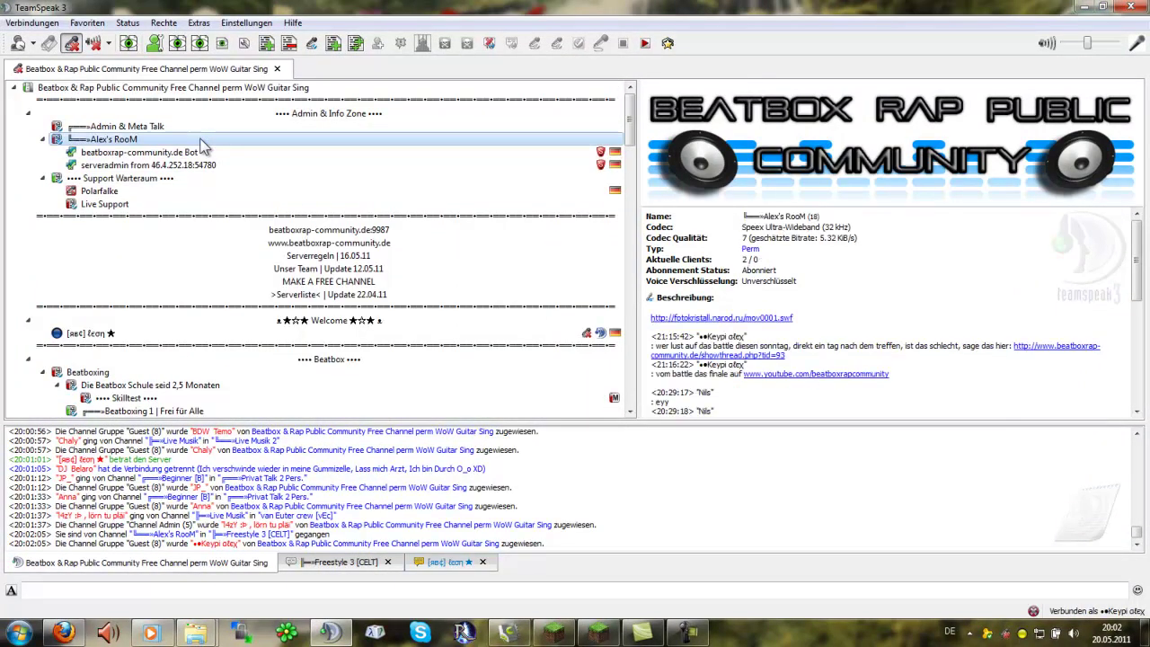
click(1084, 9)
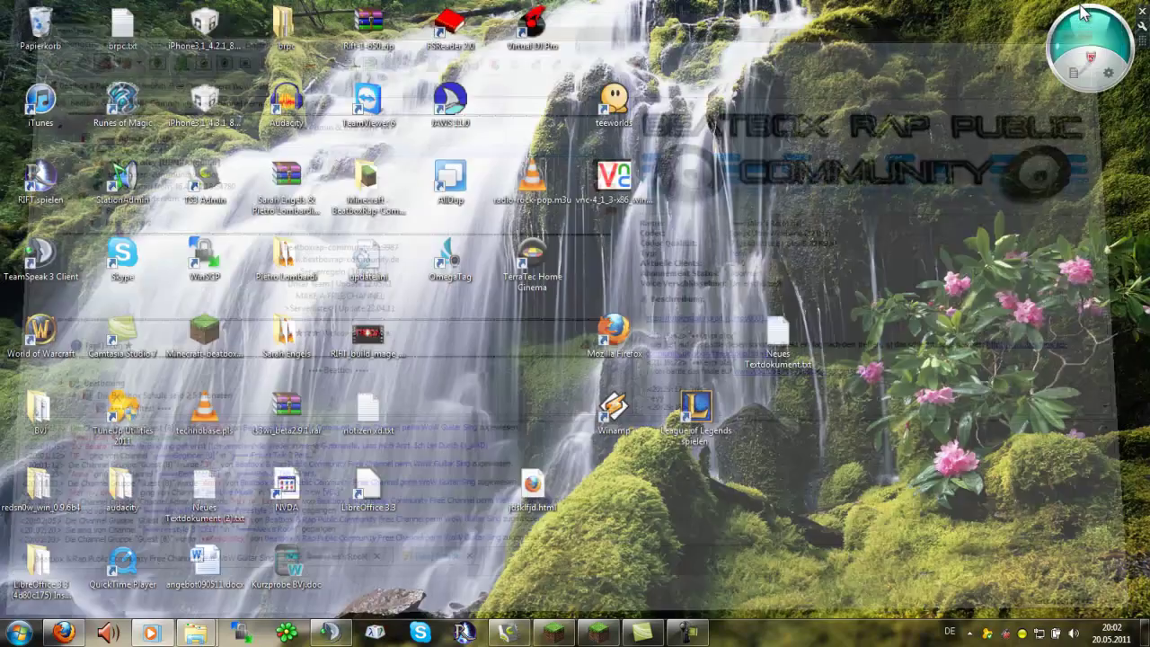
click(155, 633)
click(154, 635)
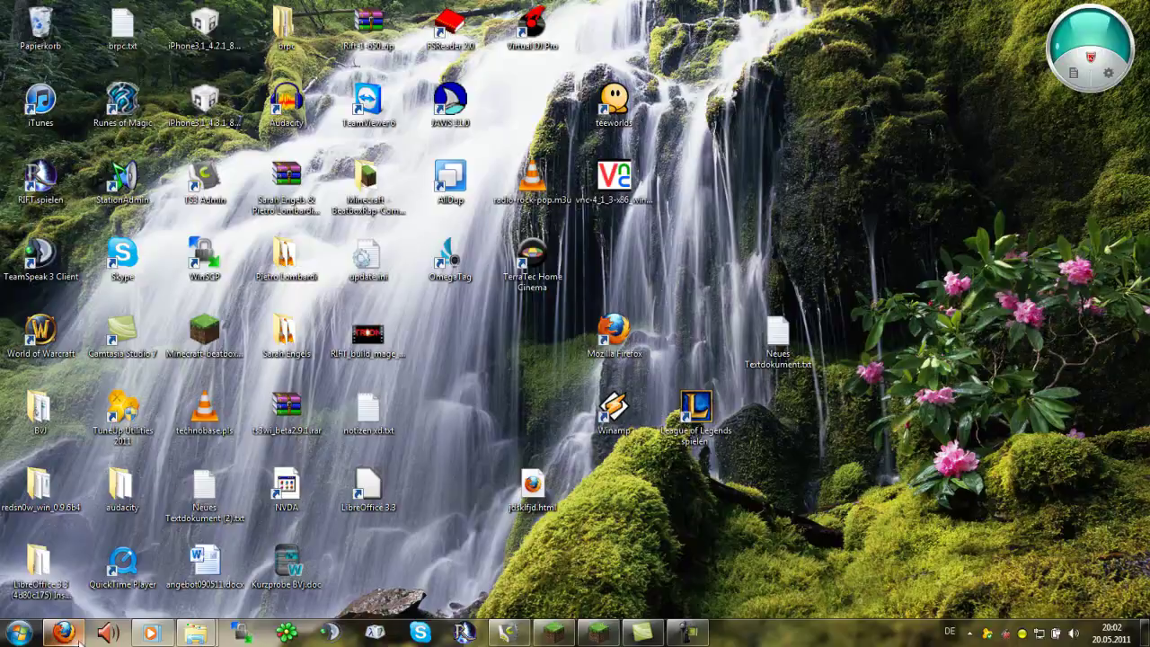
Switch to Firefox and search the web for "virtual audio cable" in a new tab, closing the tab and minimizing the browser when done.
click(78, 639)
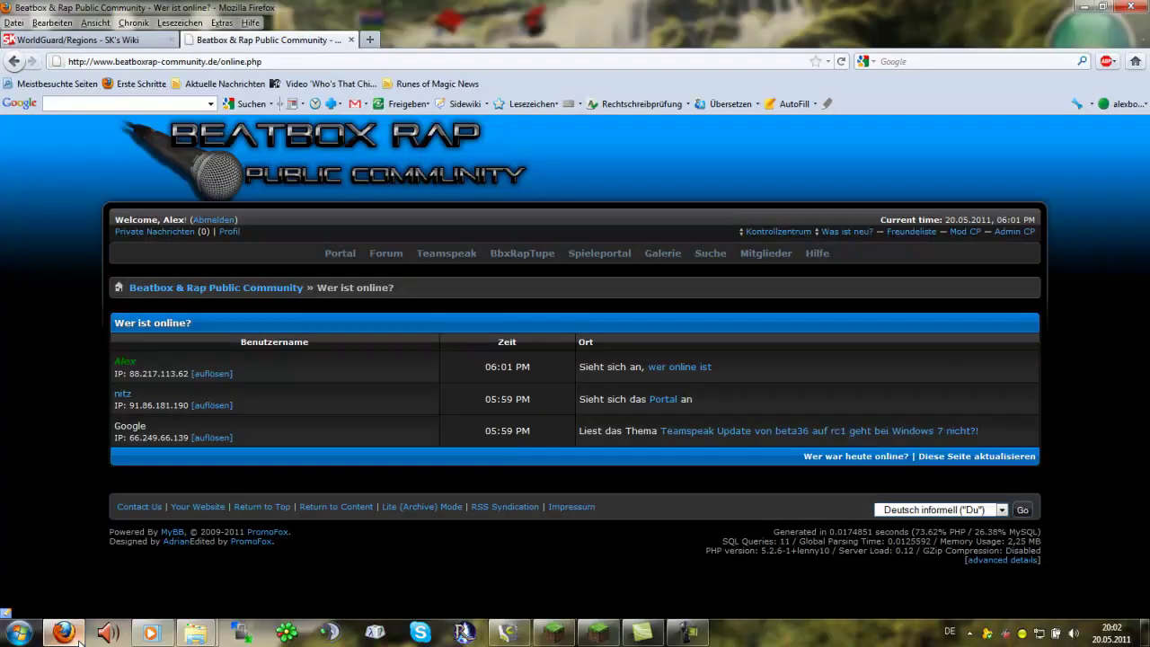
click(372, 45)
click(944, 64)
text(virtual audio cable)
key(Return)
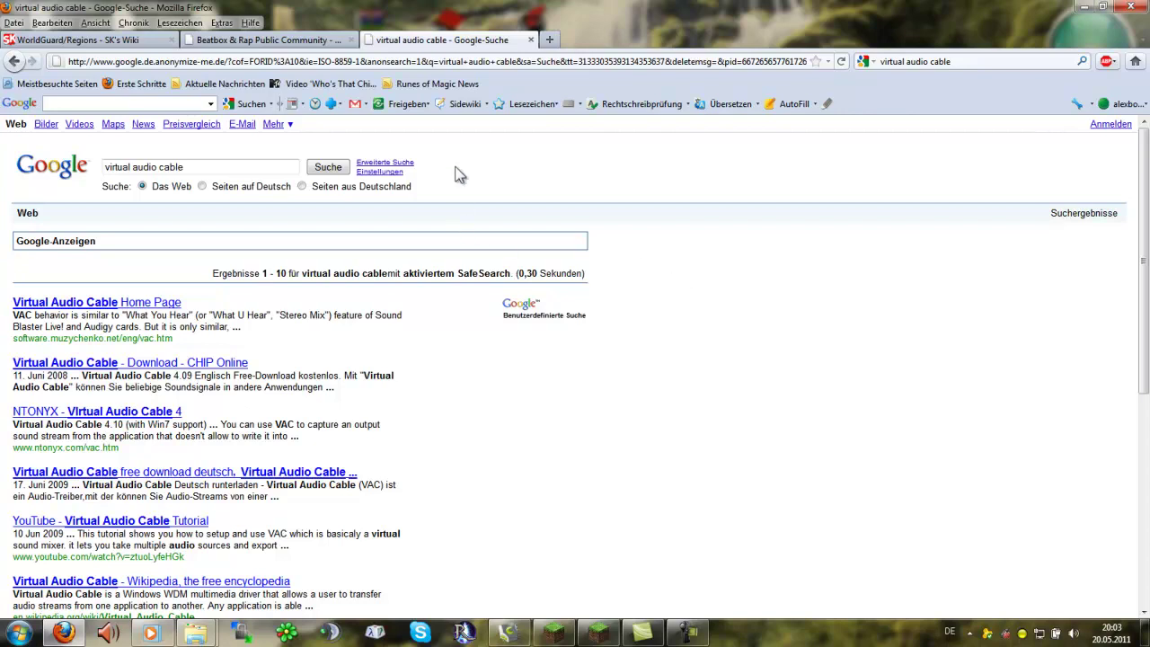
middle_click(452, 43)
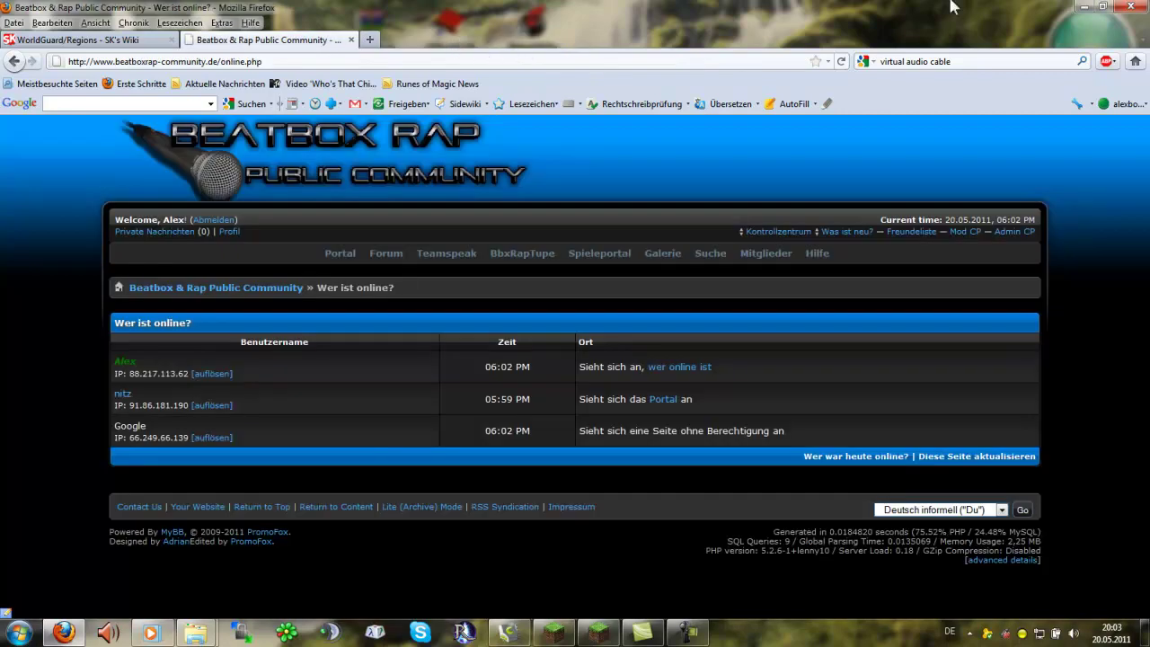
click(1084, 6)
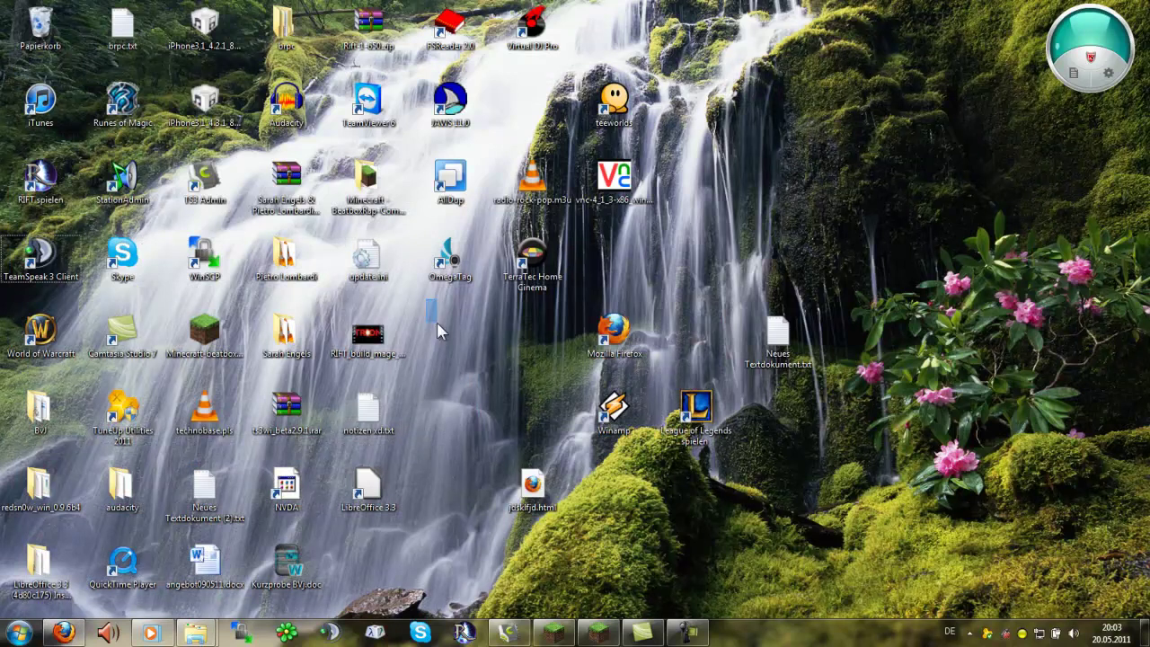
Launch the Control panel from the Virtual Audio Cable program folder.
key(super)
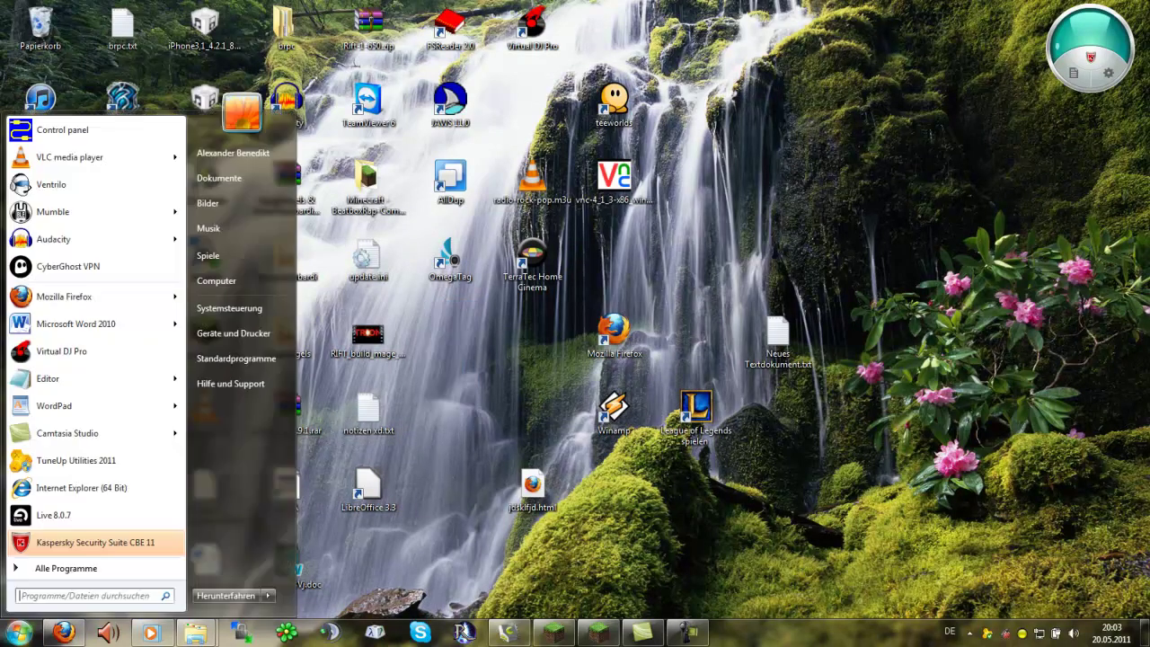
click(79, 570)
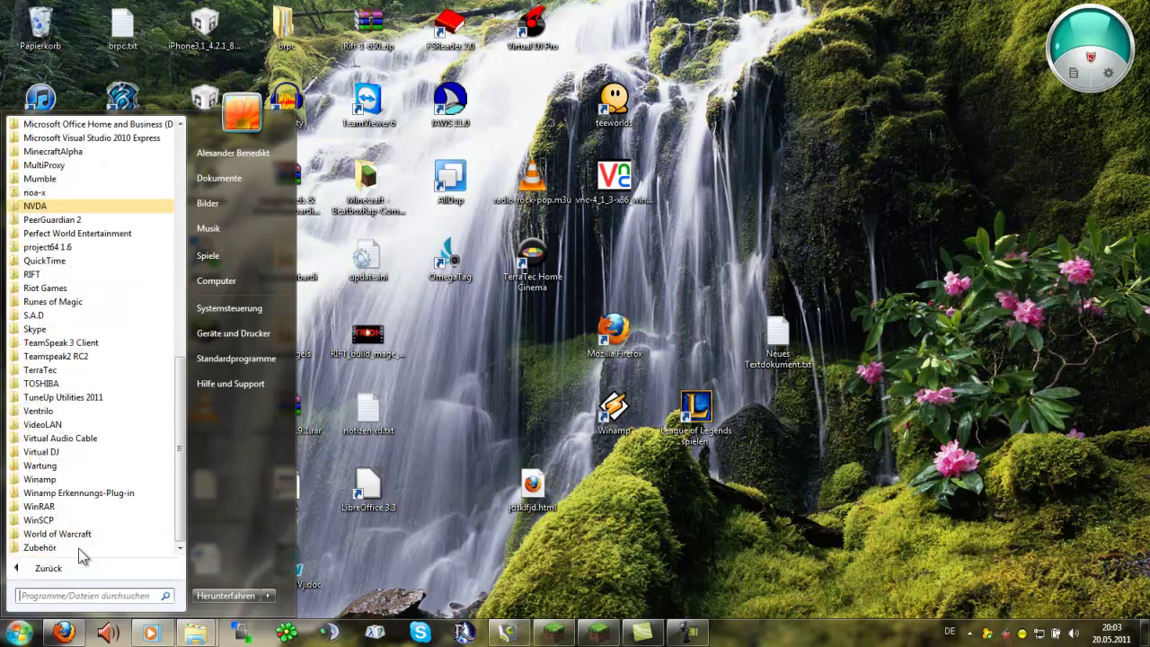
scroll(131, 397, up, 3)
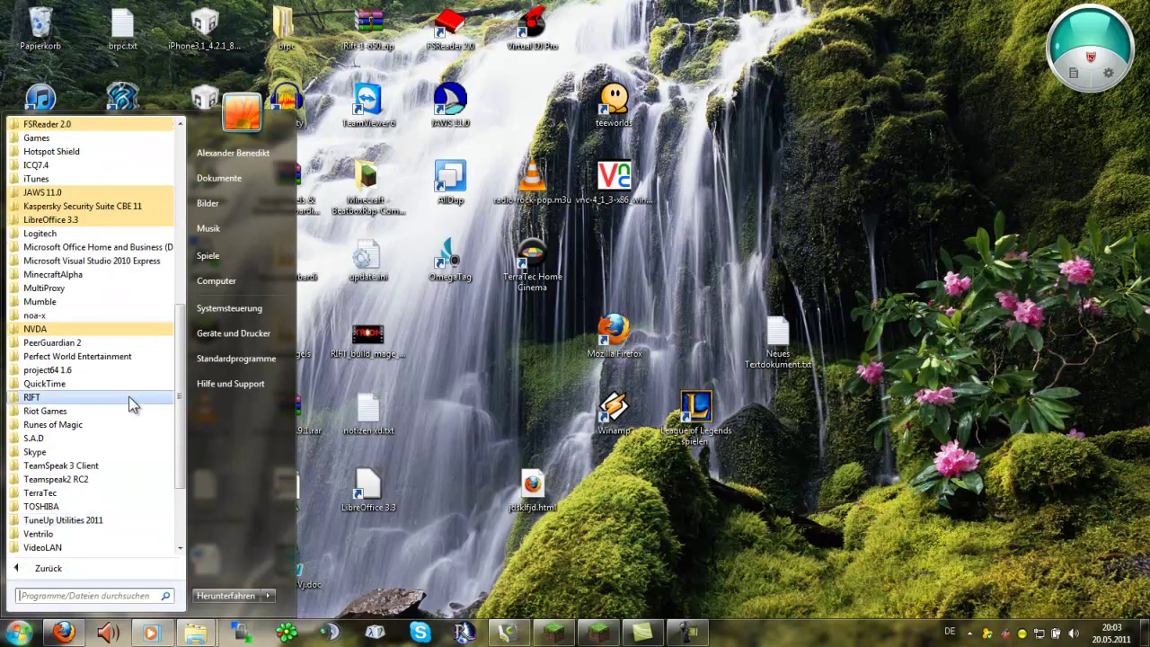
scroll(105, 355, down, 3)
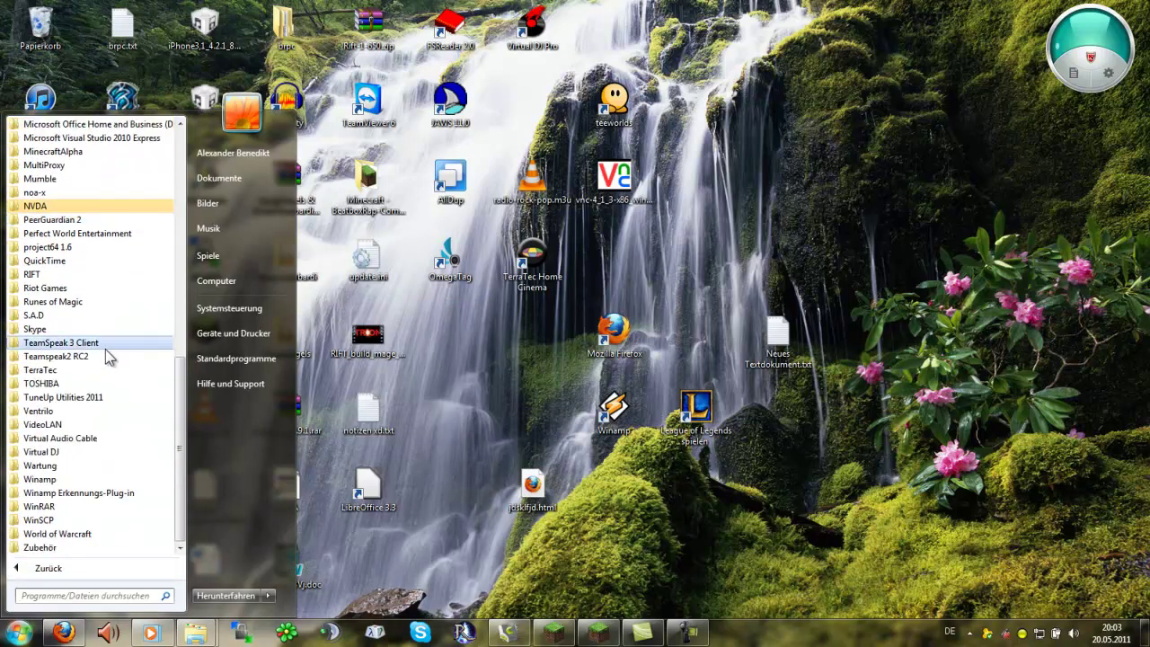
scroll(105, 350, up, 8)
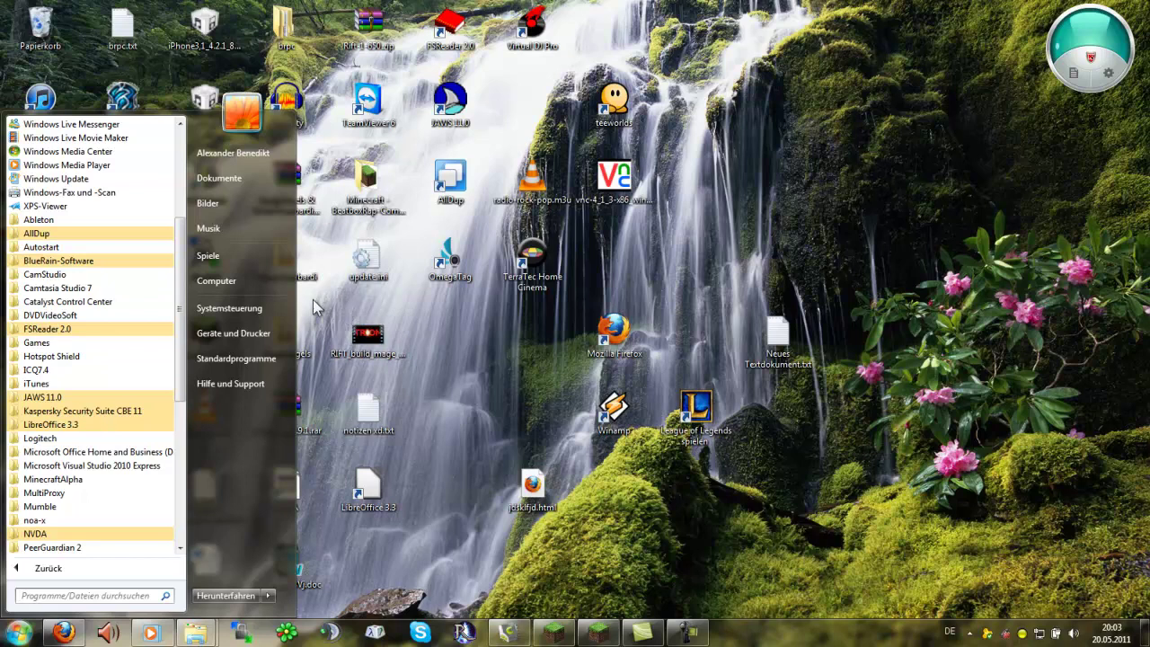
scroll(123, 336, down, 8)
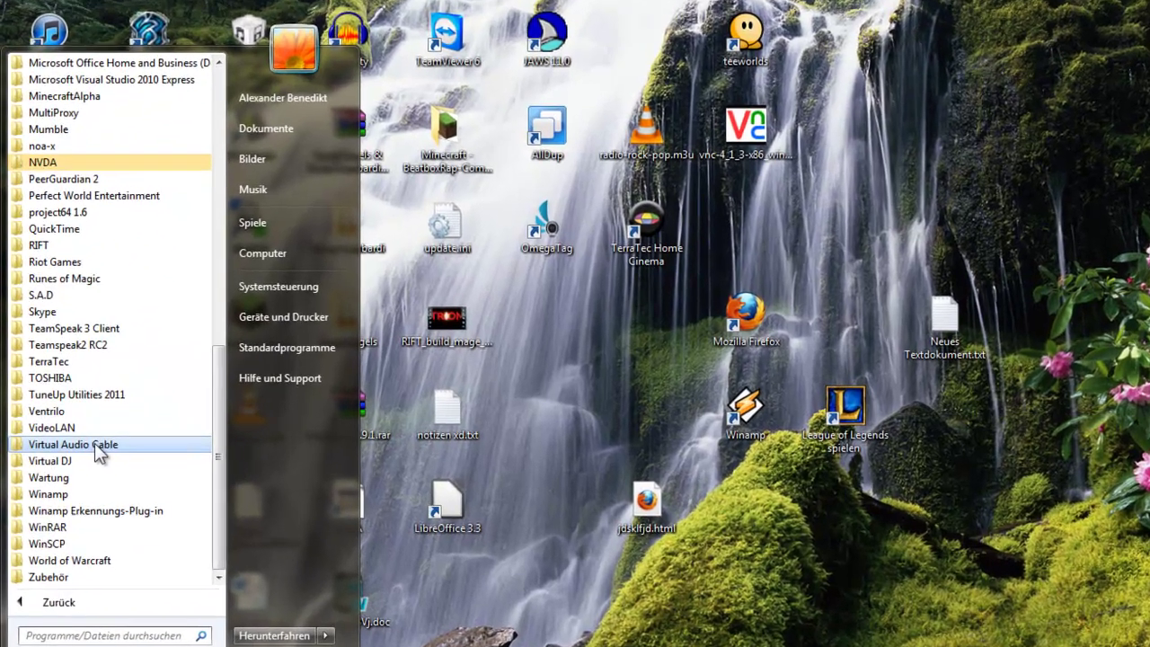
click(79, 438)
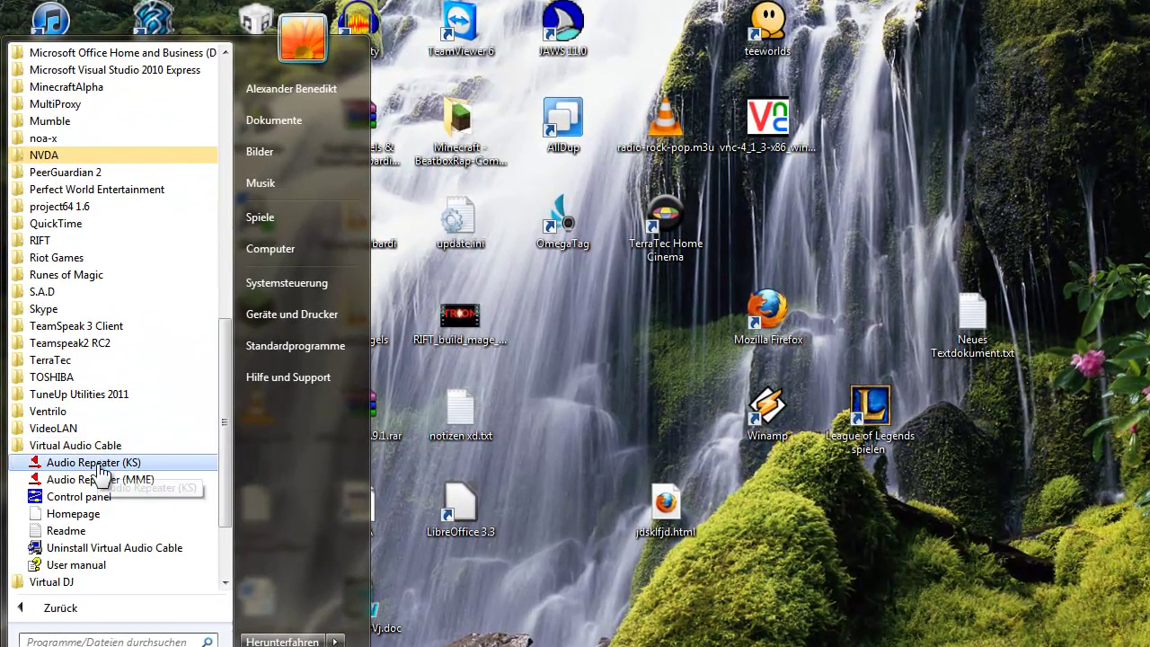
click(79, 497)
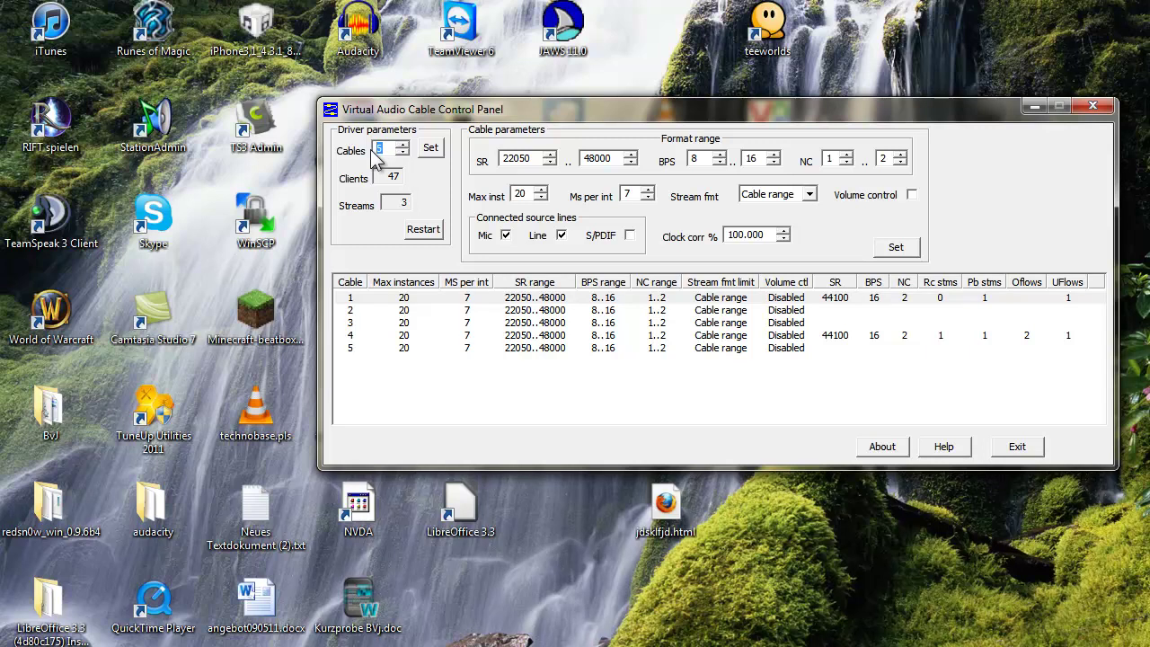
Apply 5 as the number of virtual cables and close the Virtual Audio Cable Control Panel.
click(391, 295)
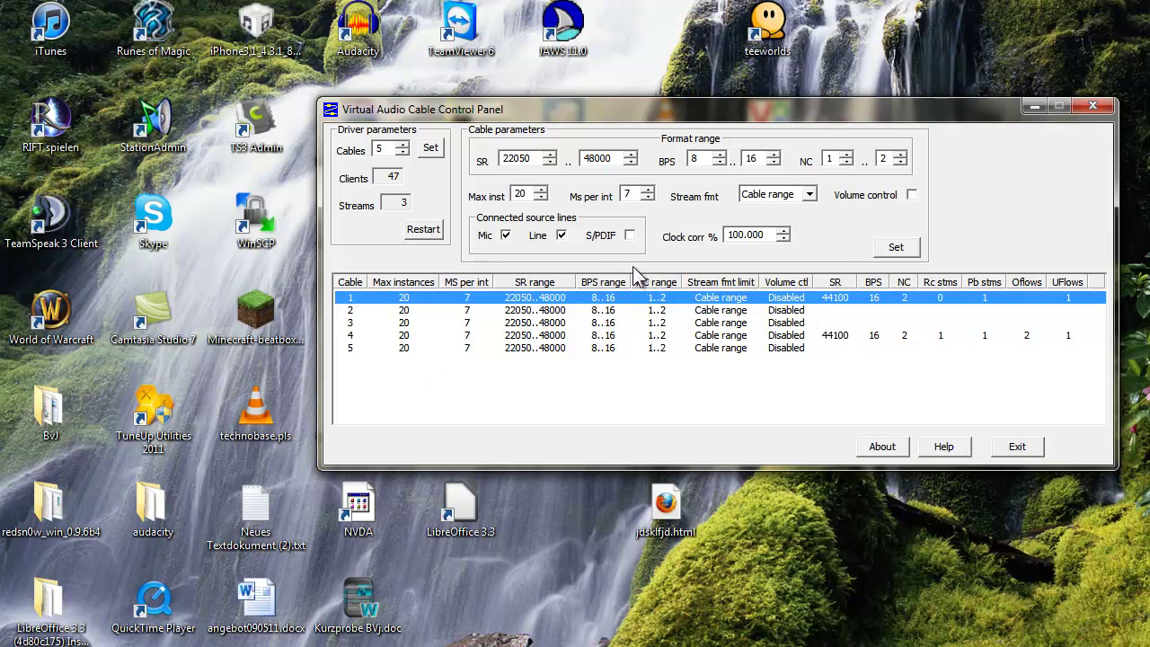
click(430, 151)
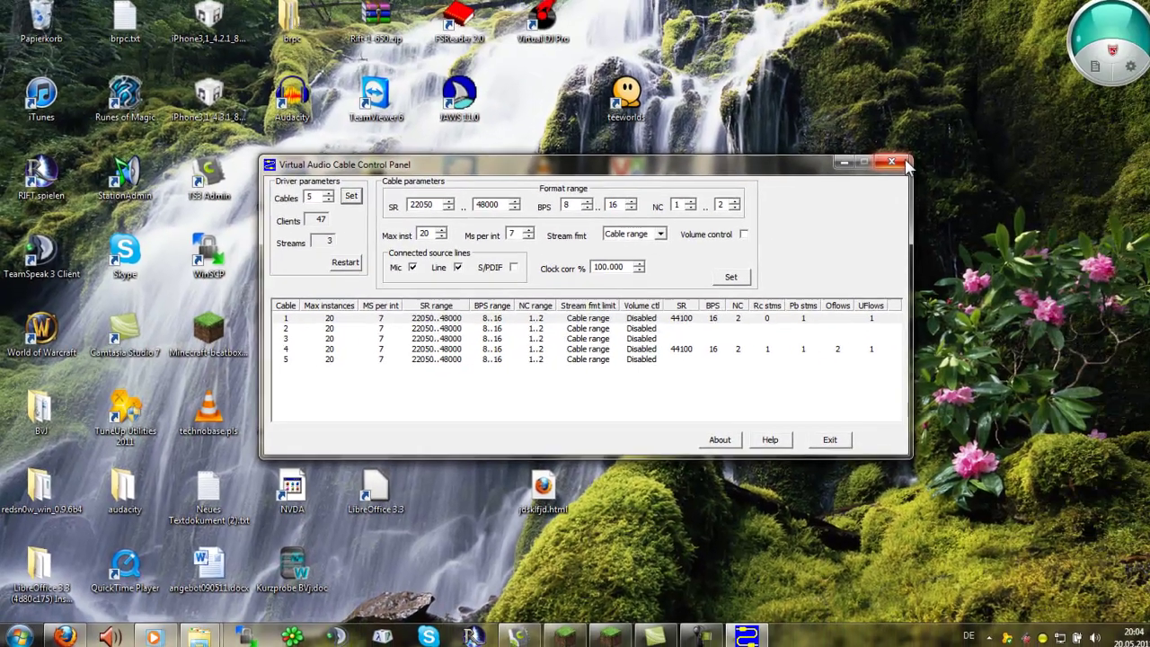
click(1092, 106)
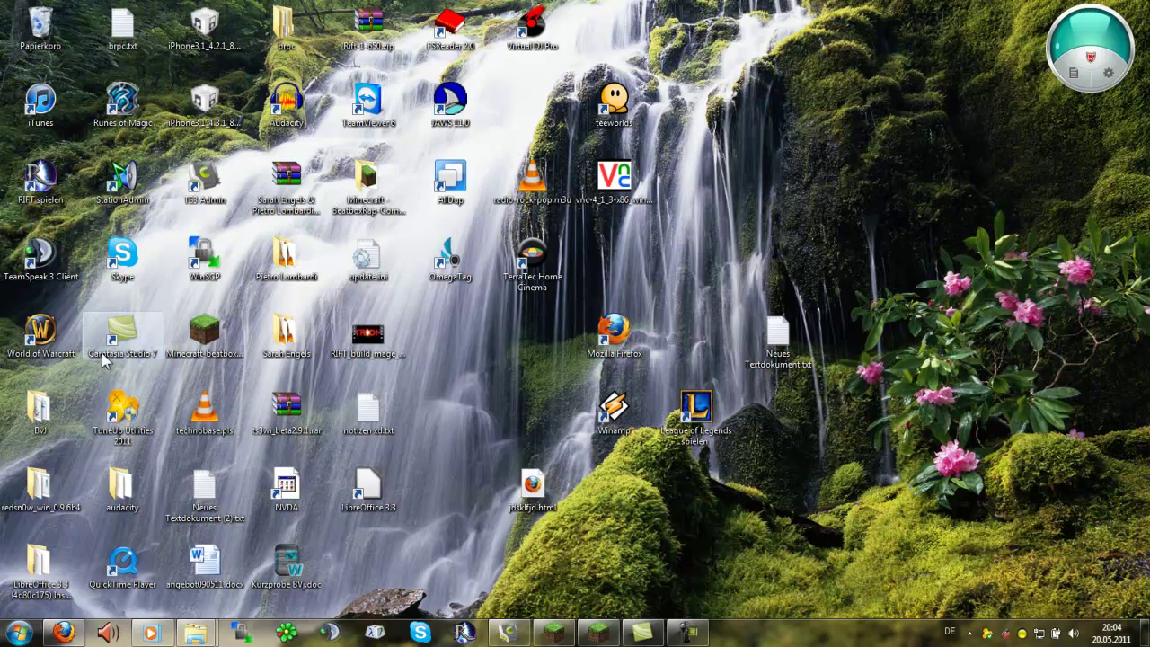
Examine the -nosingleinstance parameter in the target of the TeamSpeak 3 Client desktop shortcut's properties, leaving them without saving.
right_click(67, 263)
right_click(52, 265)
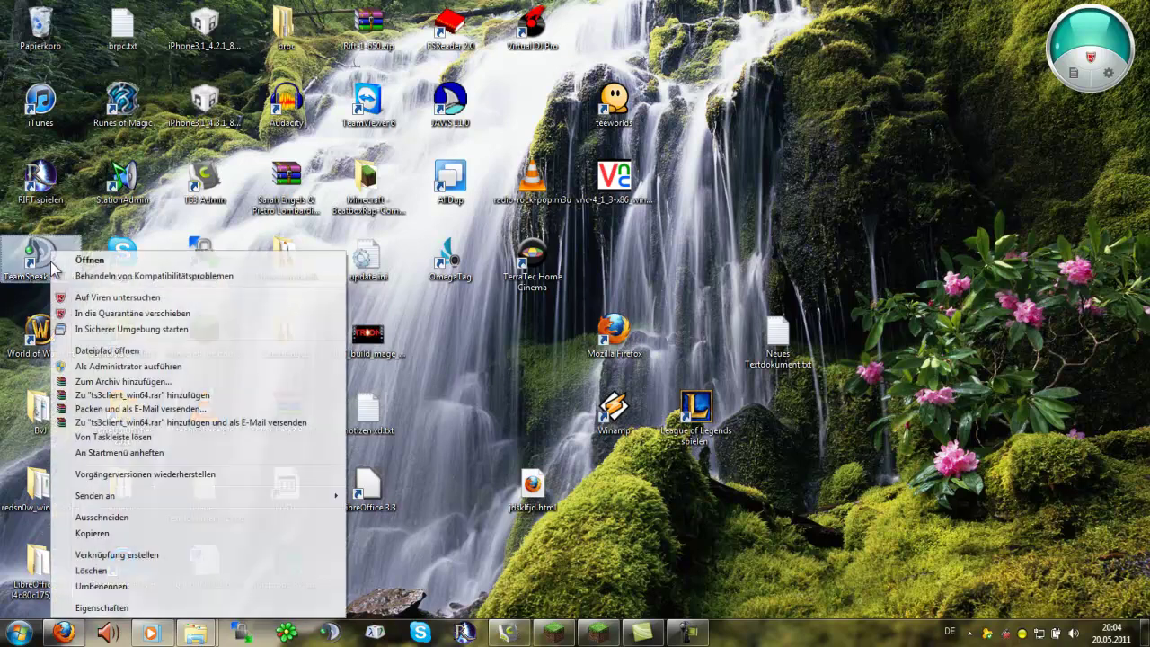
click(152, 609)
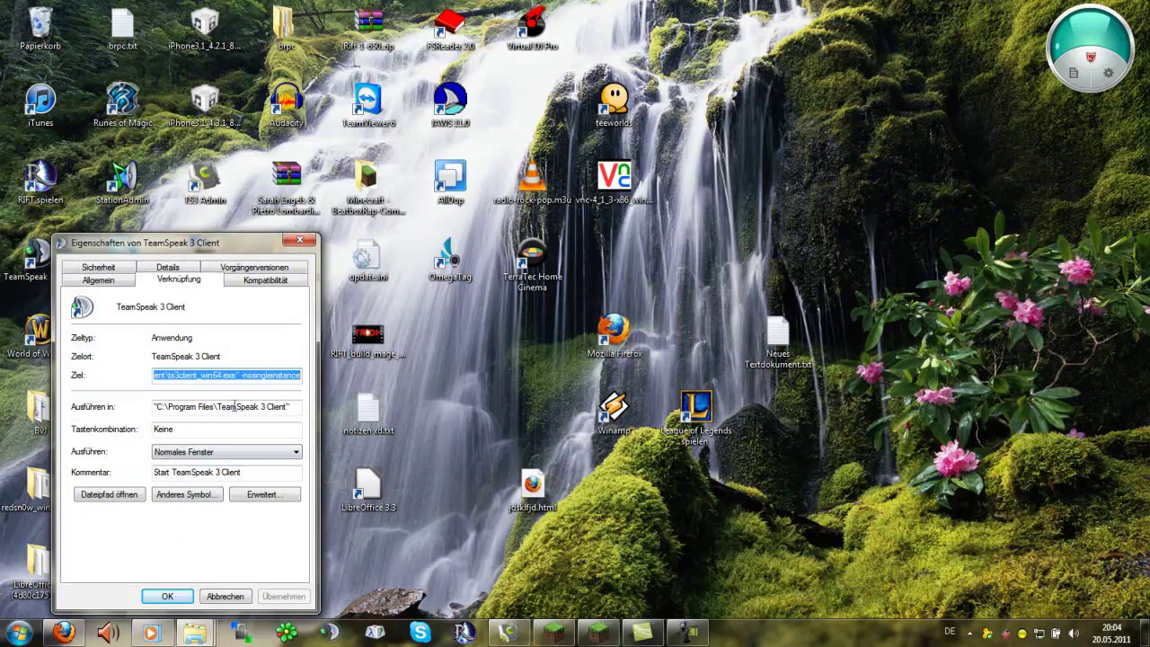
drag(242, 378, 322, 374)
click(167, 378)
click(237, 375)
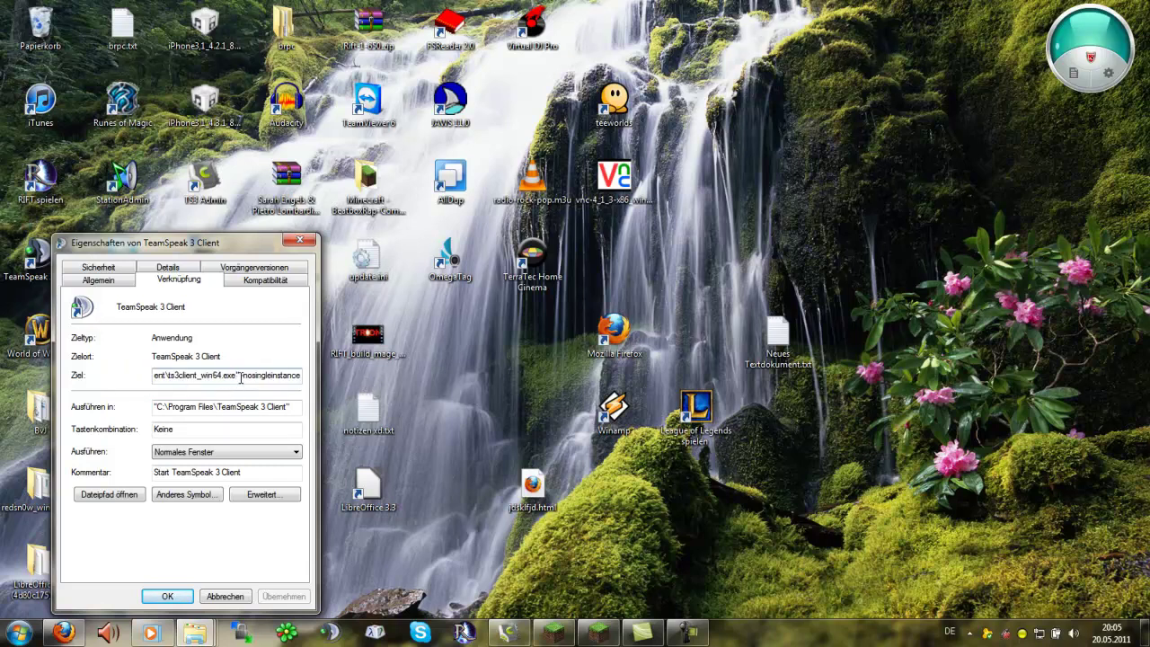
drag(237, 376, 302, 375)
click(254, 376)
click(239, 597)
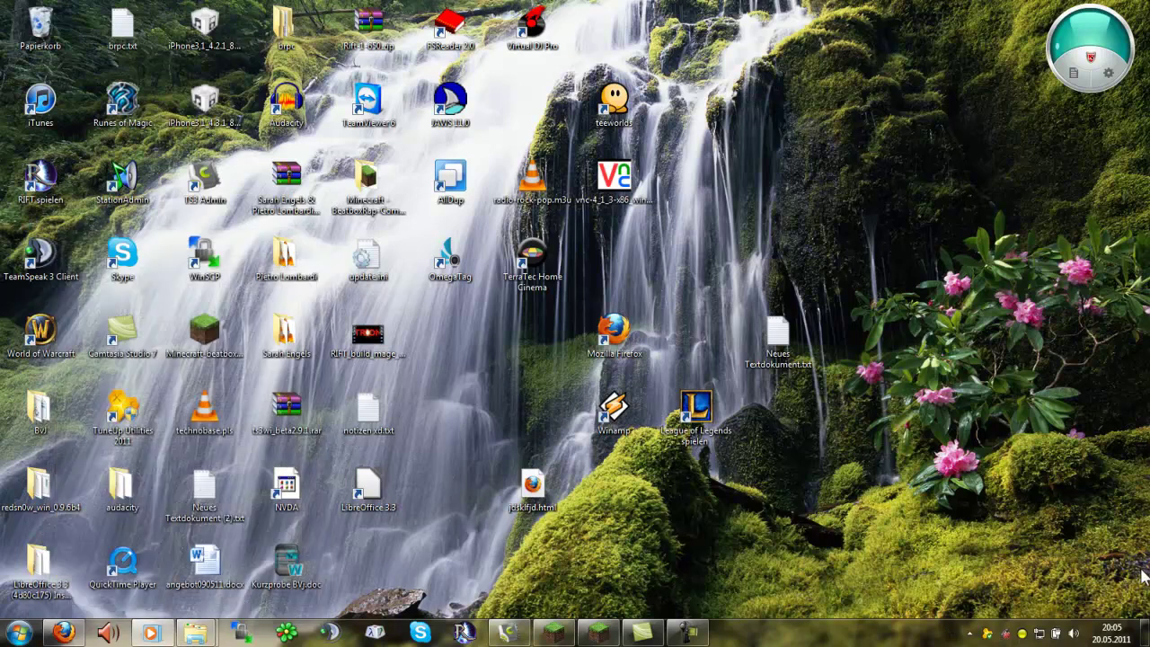
Restore the second TeamSpeak 3 instance connected as Beat Bot and arrange both client windows side by side.
click(1022, 636)
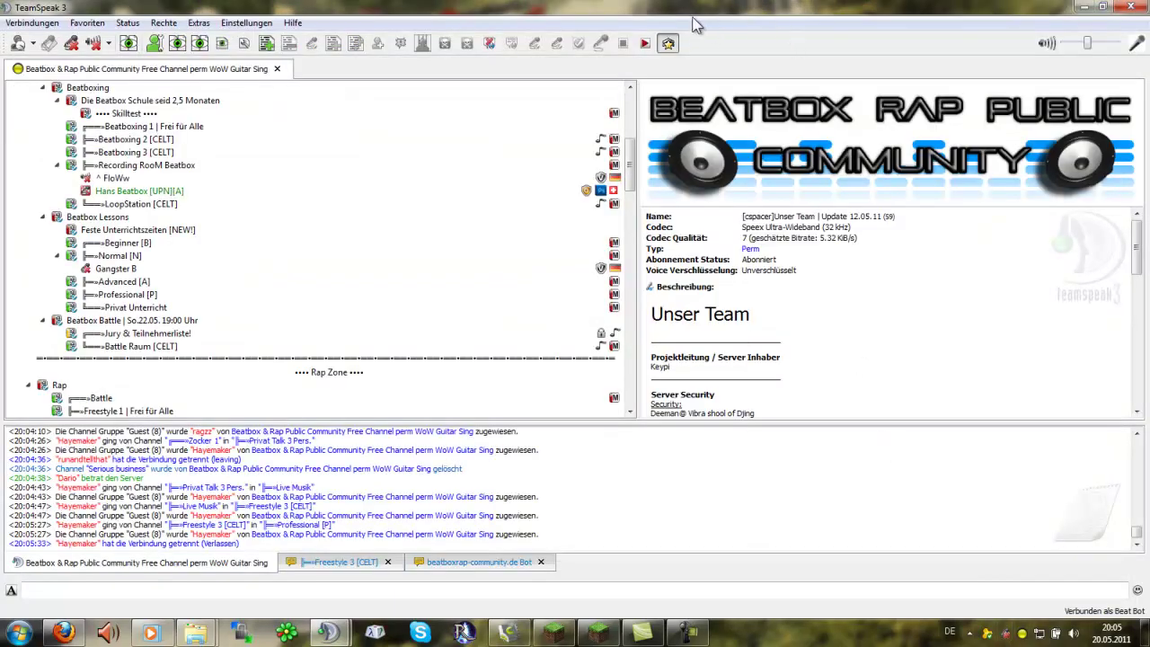
drag(711, 11, 1149, 28)
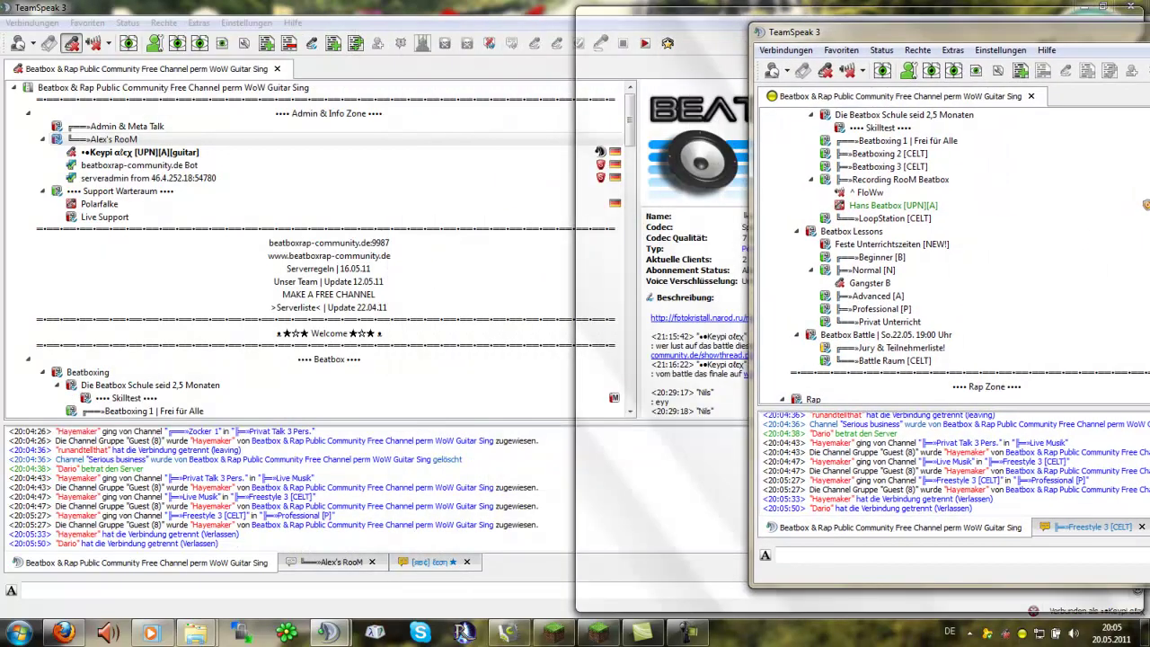
double_click(543, 11)
drag(508, 28, 0, 65)
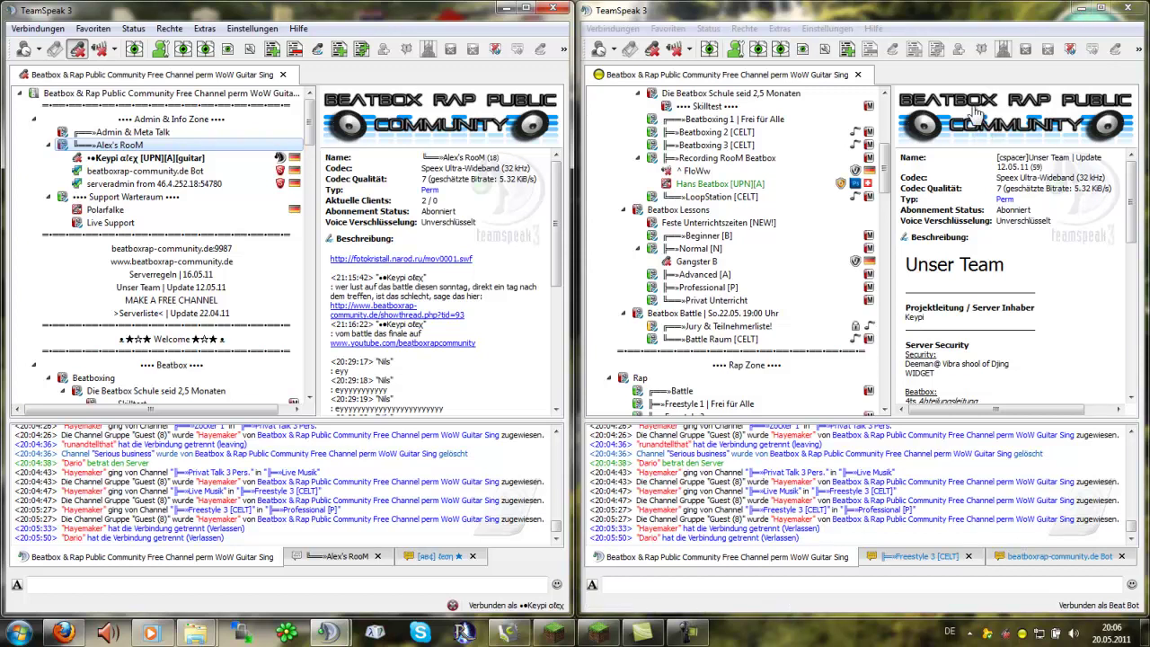
Bring both TeamSpeak 3 windows back from the desktop and place the main and Beat Bot clients side by side again.
key(super+d)
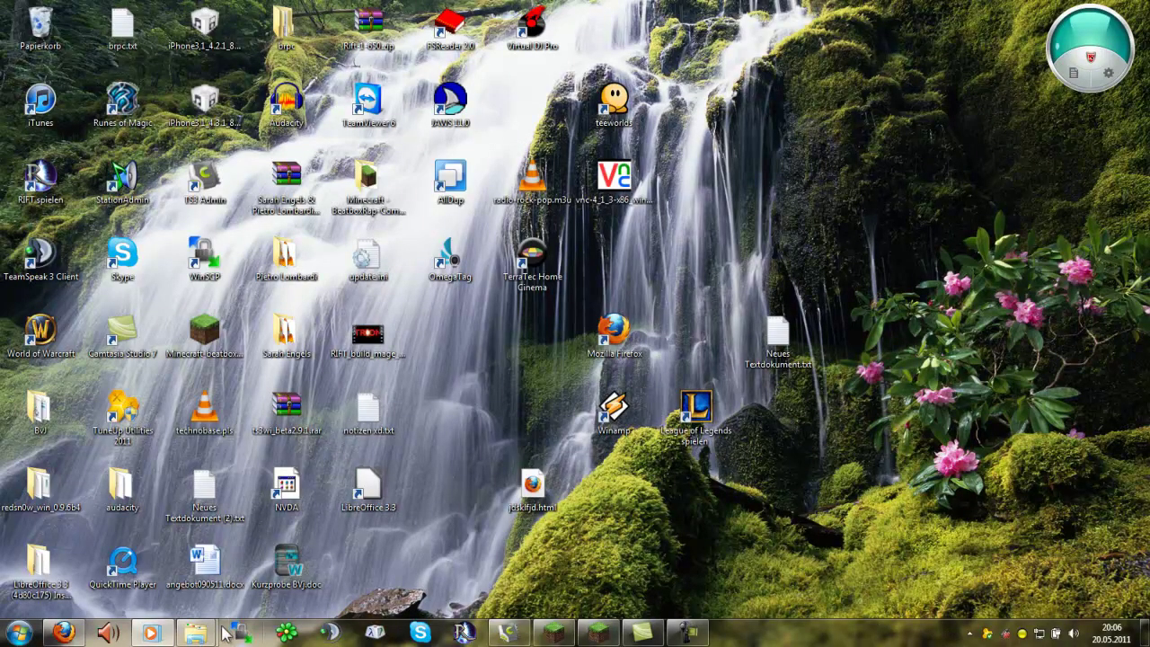
mouse_move(215, 632)
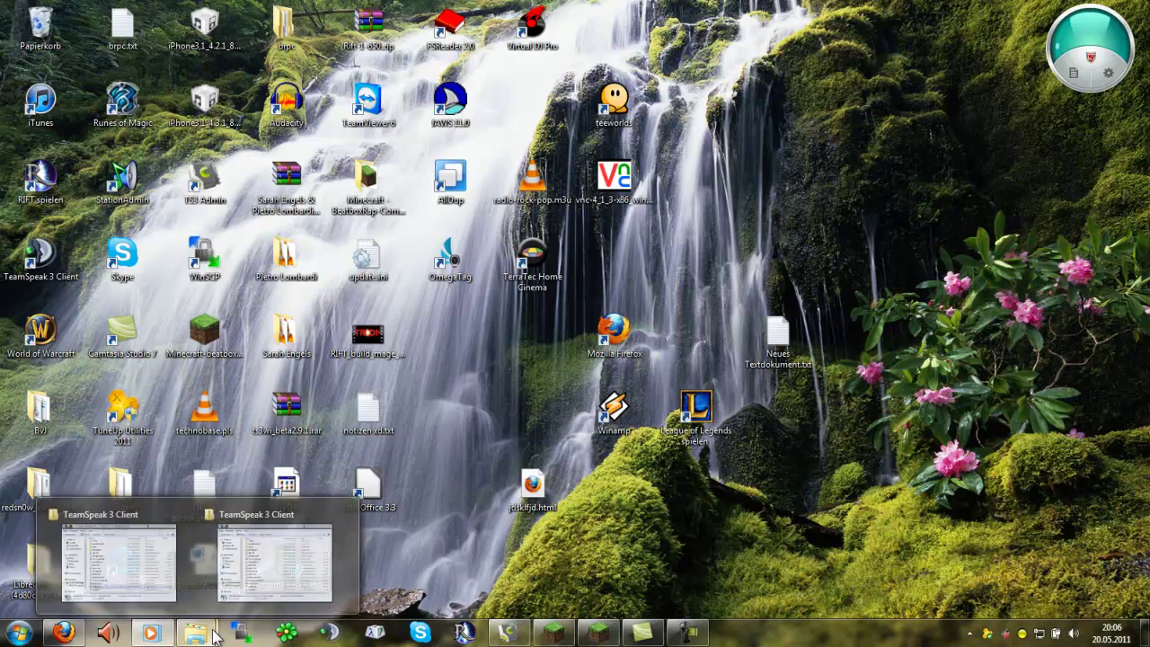
click(1007, 633)
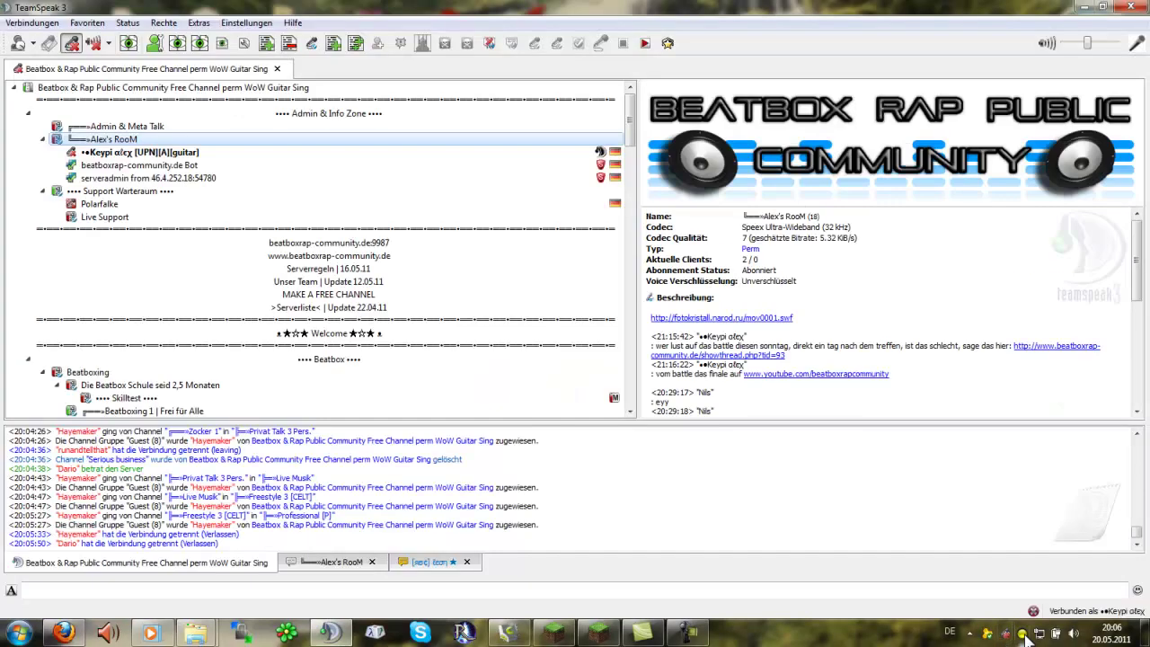
click(1022, 633)
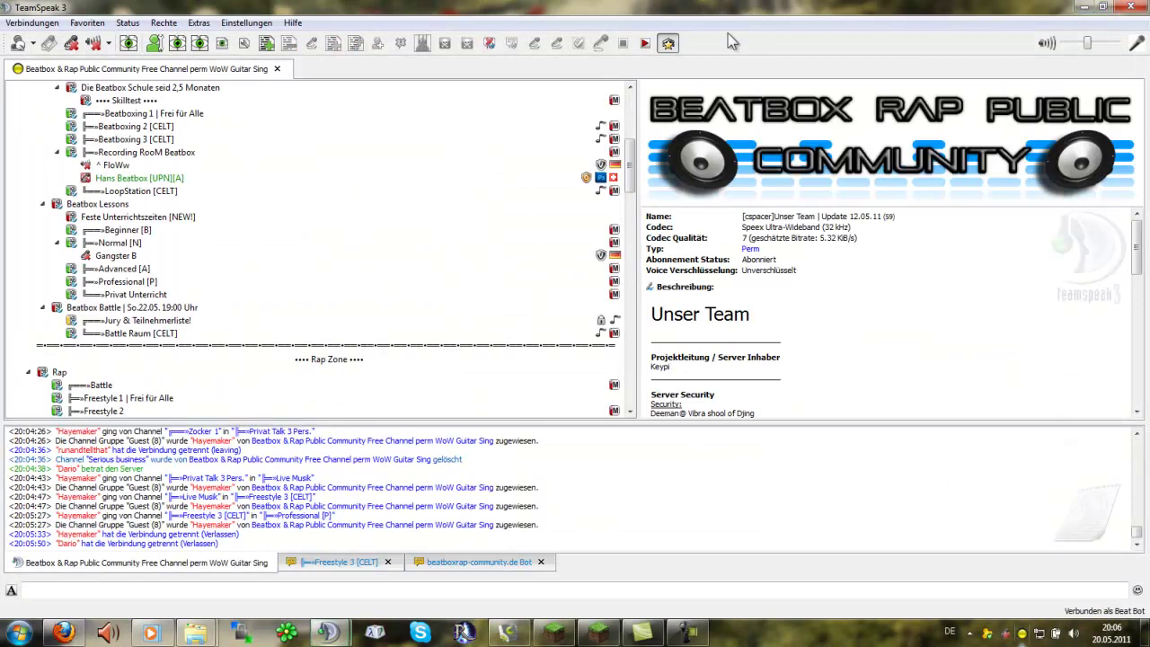
key(super+Right)
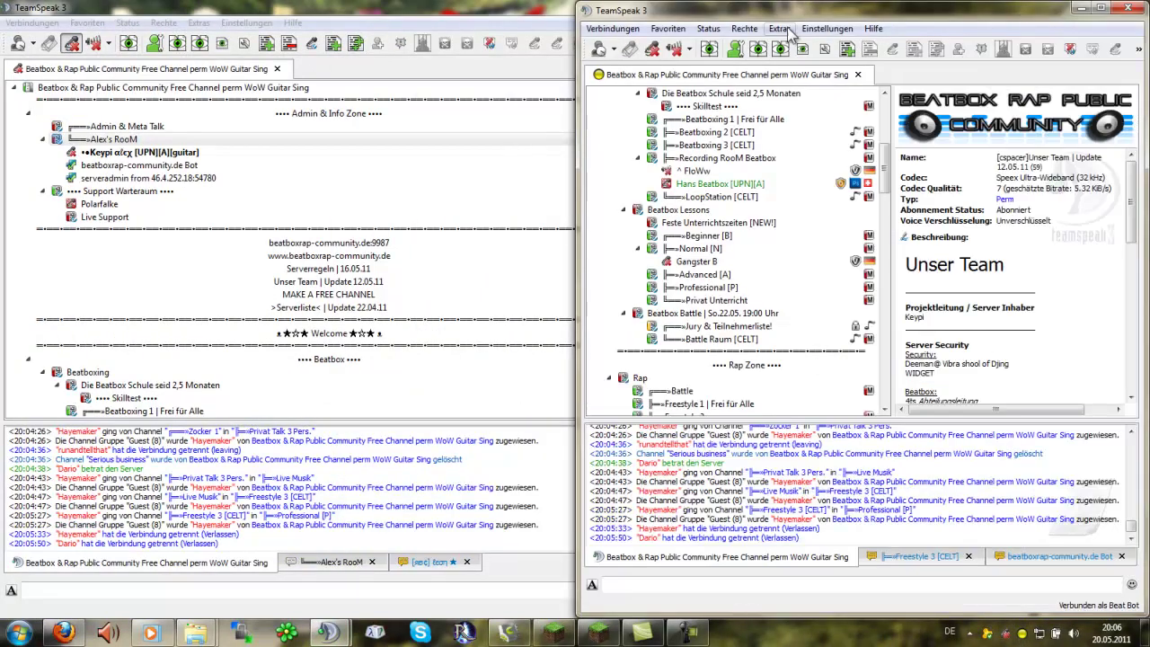
drag(629, 14, 395, 35)
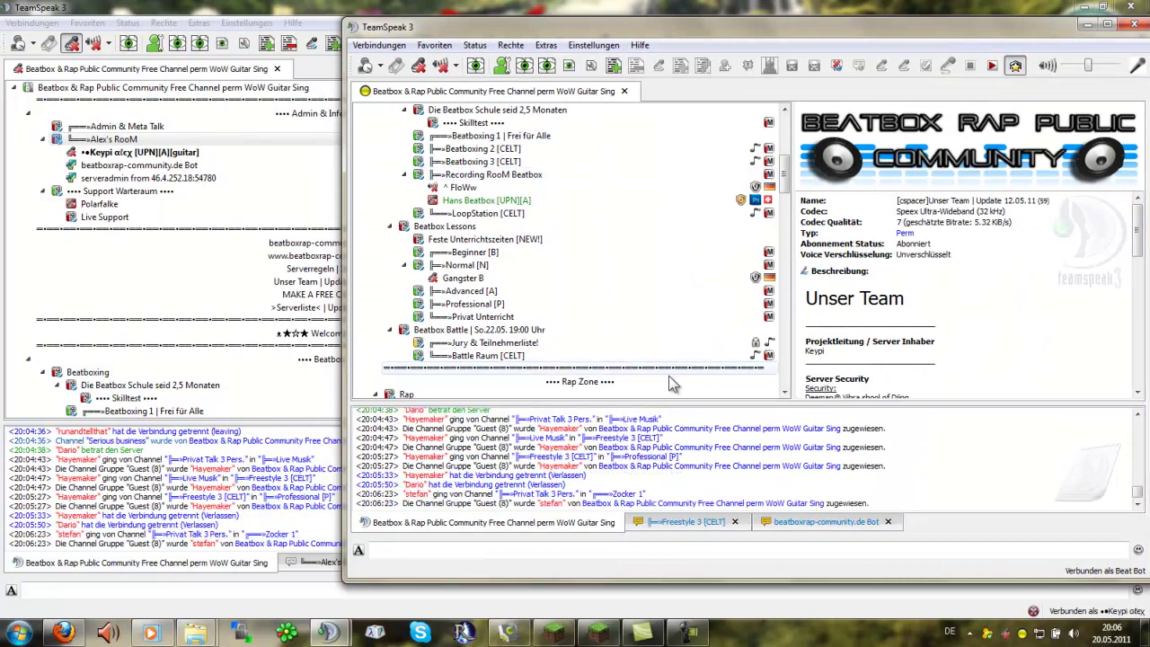
right_click(762, 640)
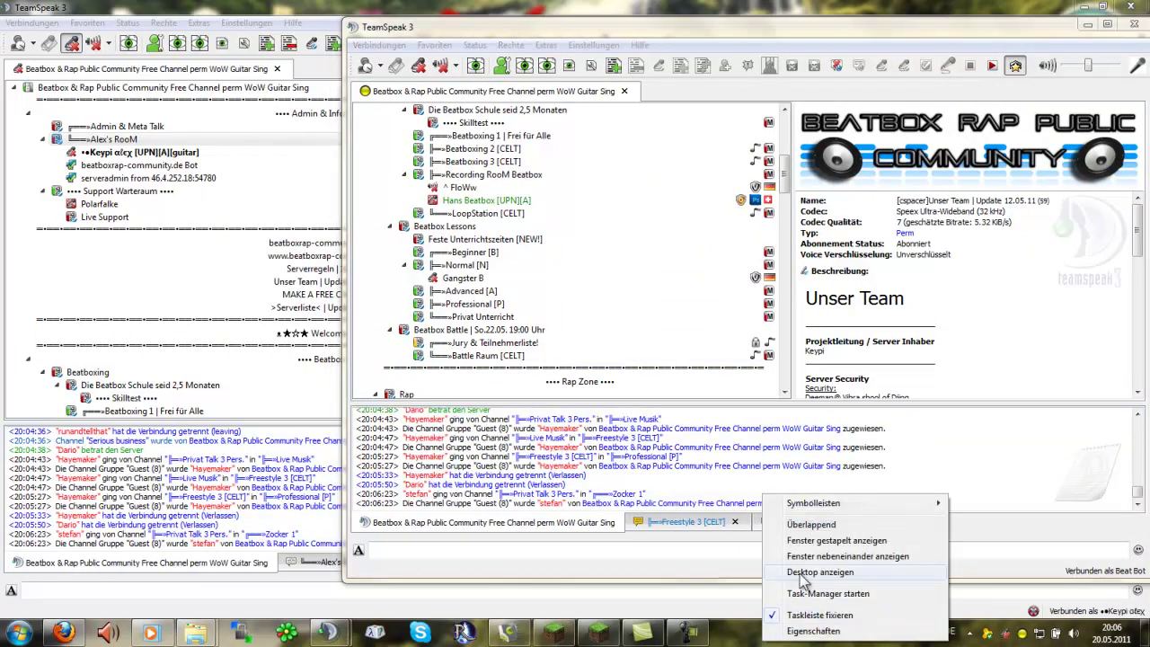
click(771, 422)
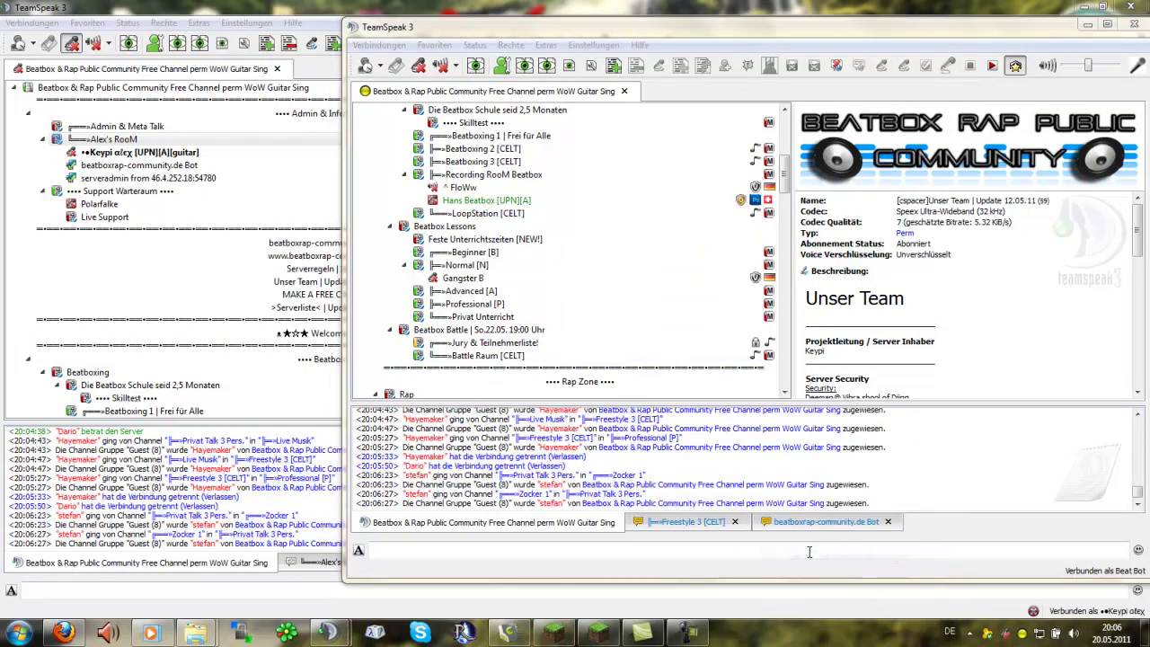
drag(571, 27, 1075, 27)
drag(602, 13, 2, 18)
drag(1005, 36, 1149, 36)
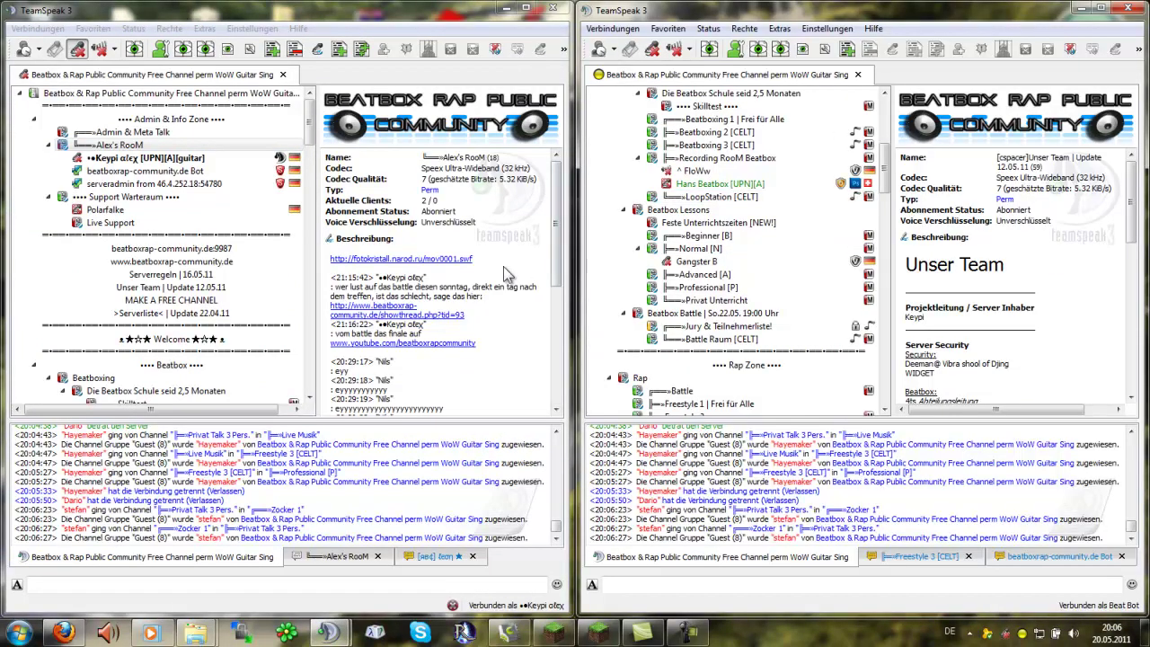
Open the main TeamSpeak client's options and examine the available playback devices.
click(119, 159)
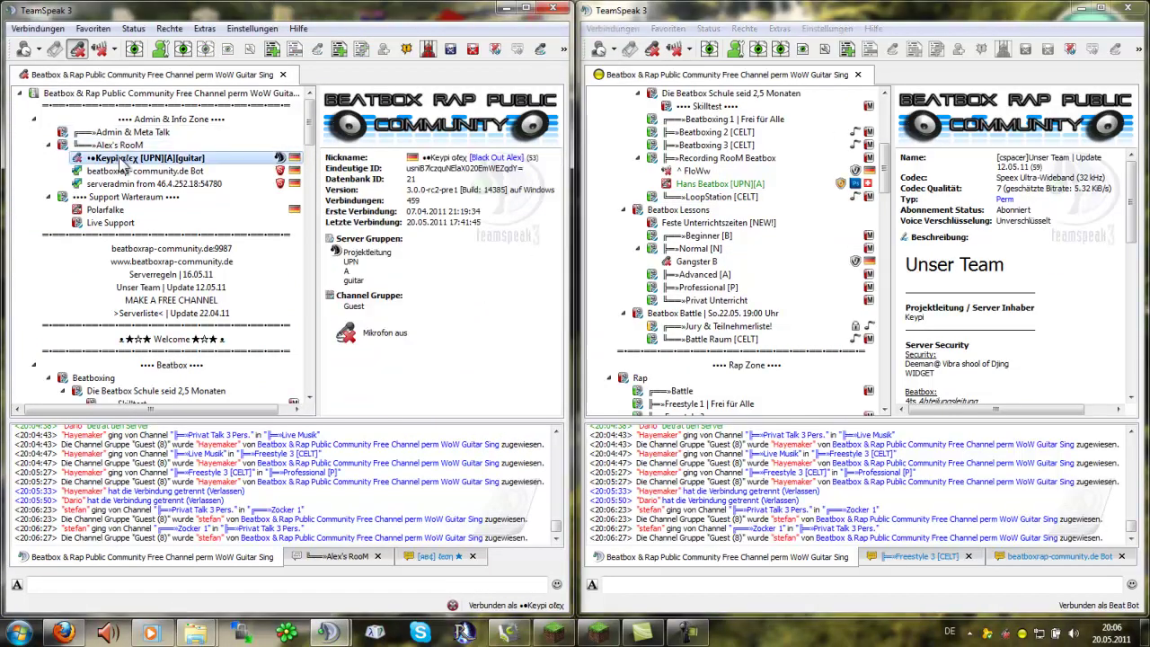
click(238, 29)
click(247, 84)
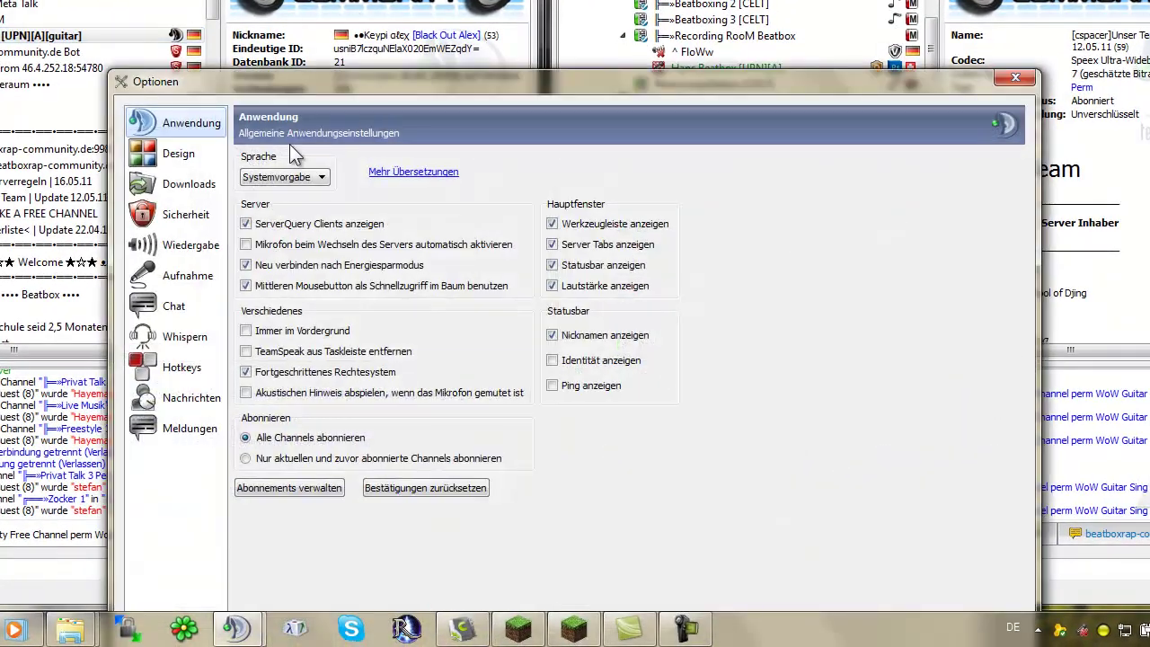
click(199, 248)
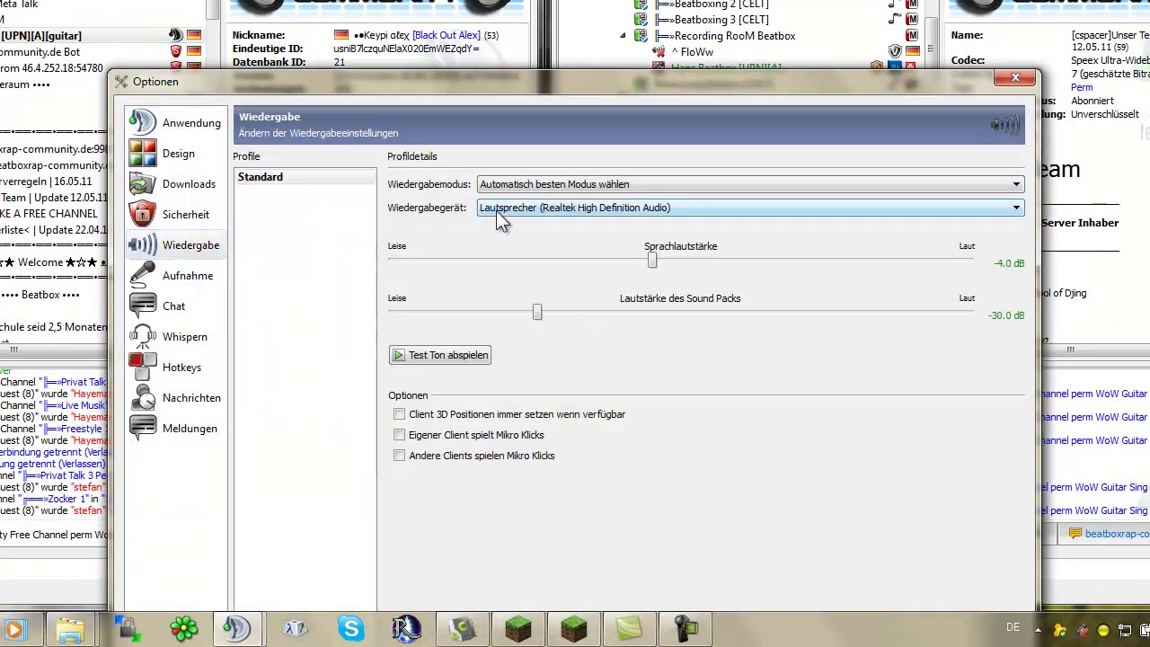
click(495, 211)
click(496, 210)
Examine the main client's recording and playback device choices, and close its options without saving.
click(216, 272)
click(552, 208)
click(553, 210)
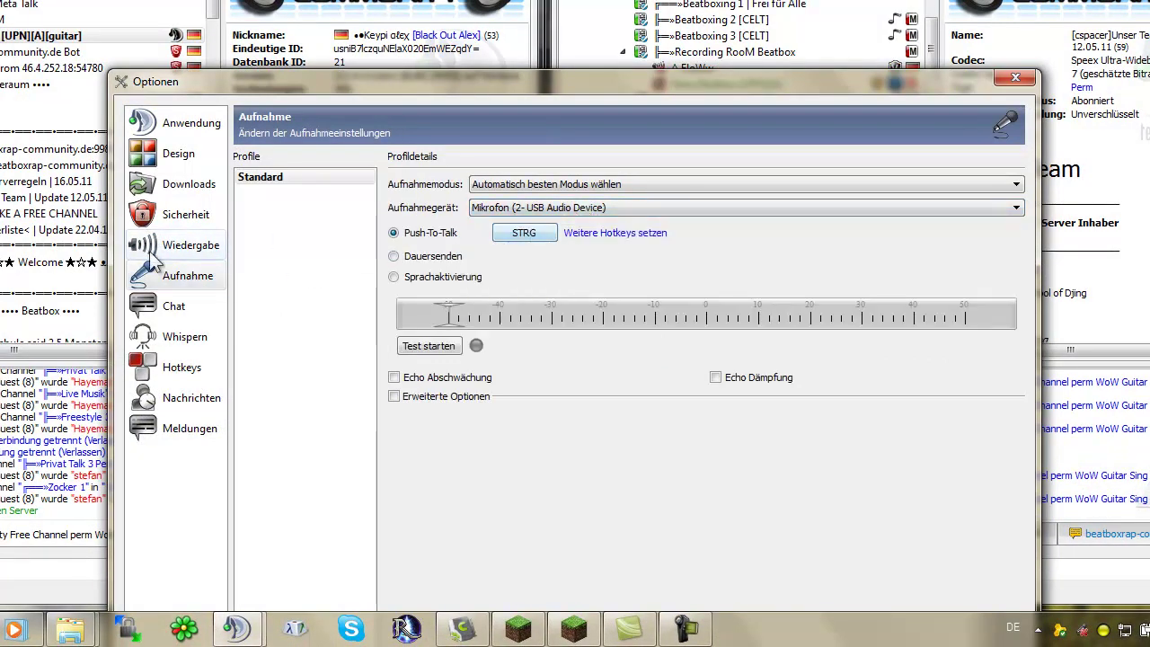
click(186, 251)
click(496, 210)
click(538, 261)
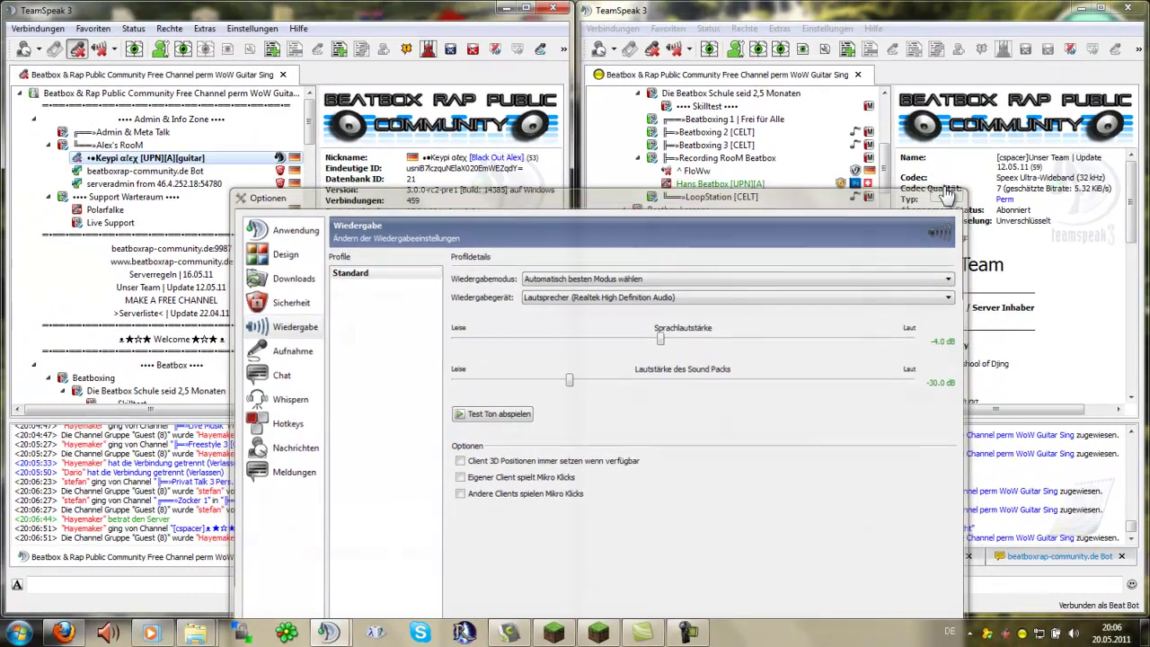
key(Escape)
Open the Beat Bot client's options and examine its playback device choices.
click(807, 33)
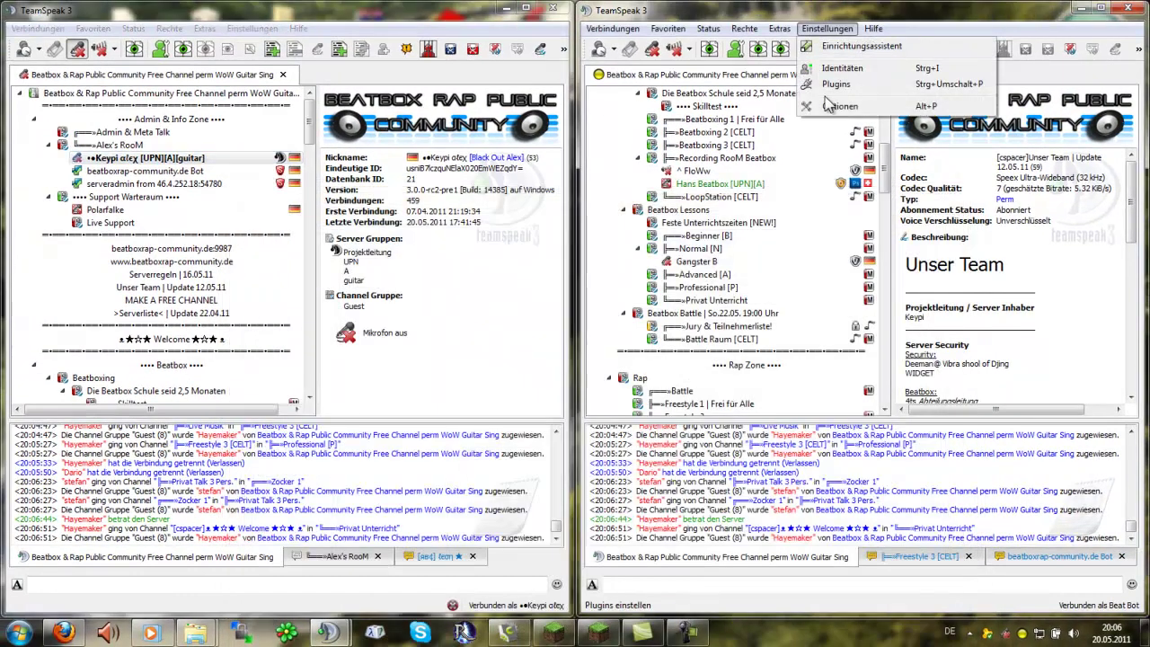
click(826, 103)
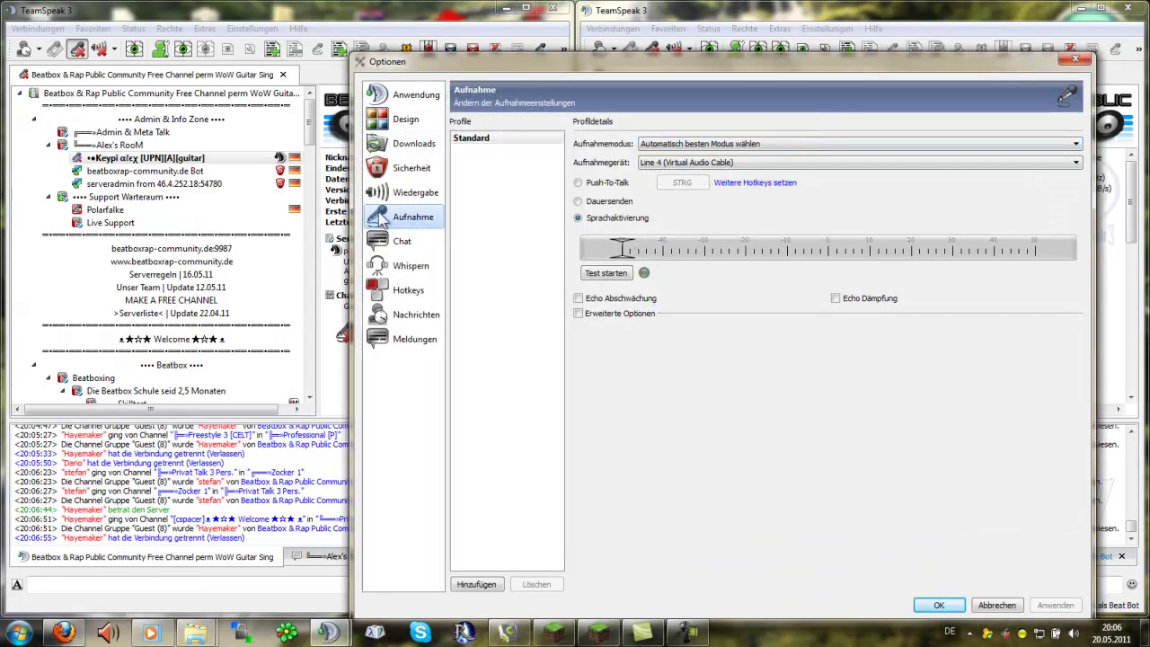
click(412, 199)
click(687, 162)
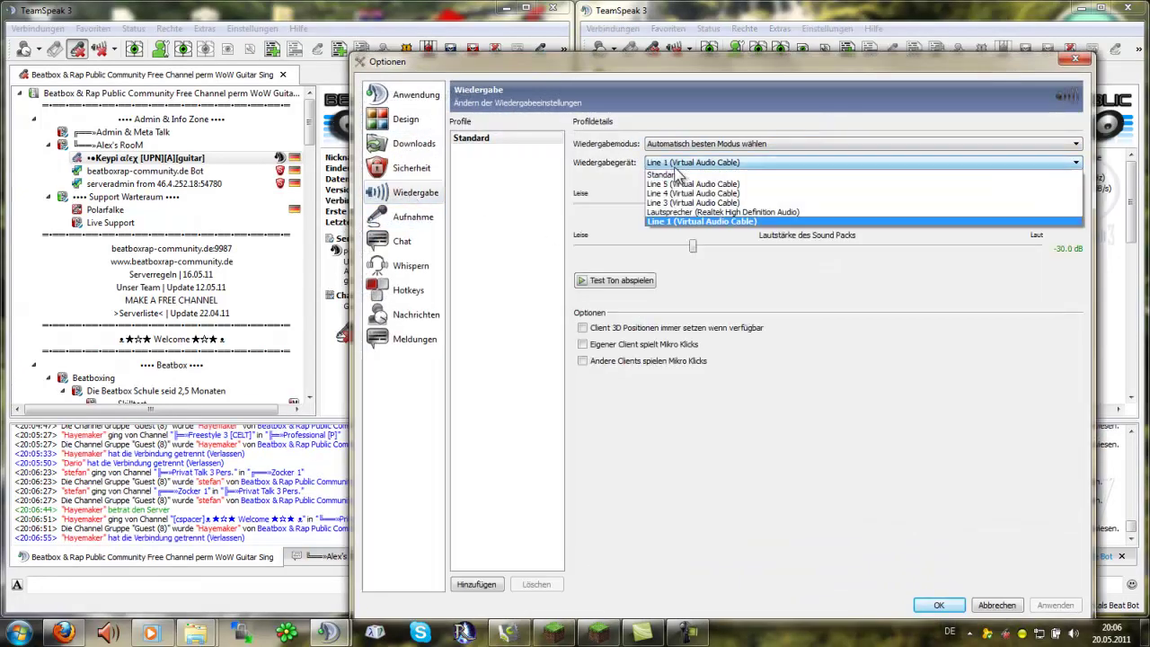
click(449, 230)
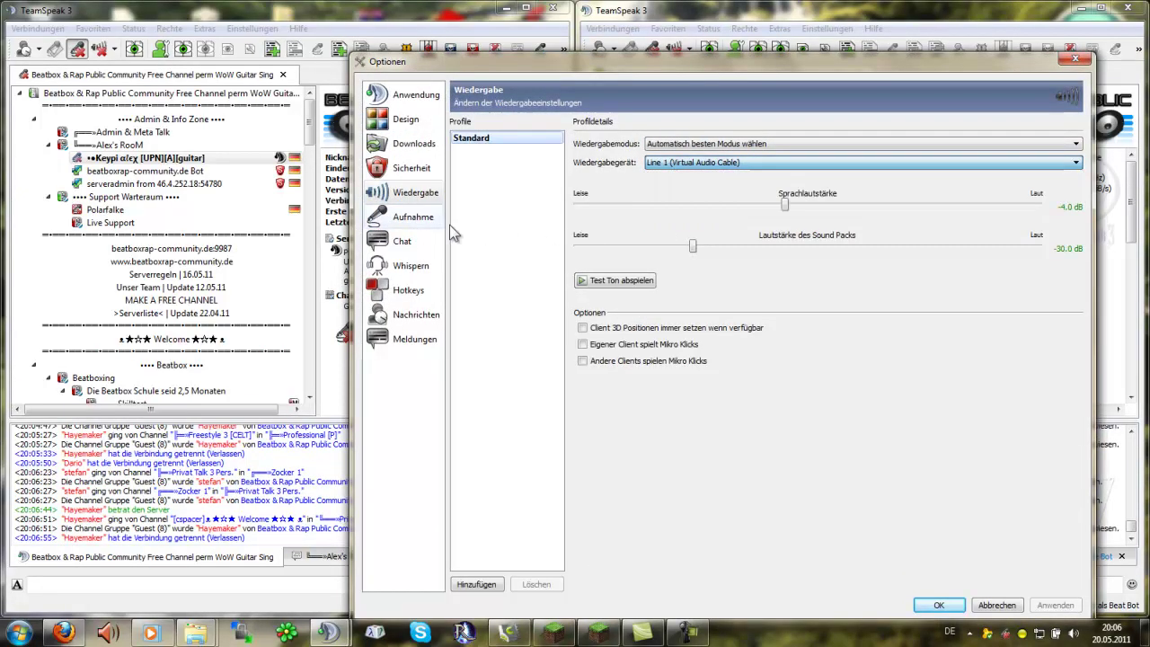
Examine the Beat Bot client's recording device choices and its voice activation setting.
click(413, 216)
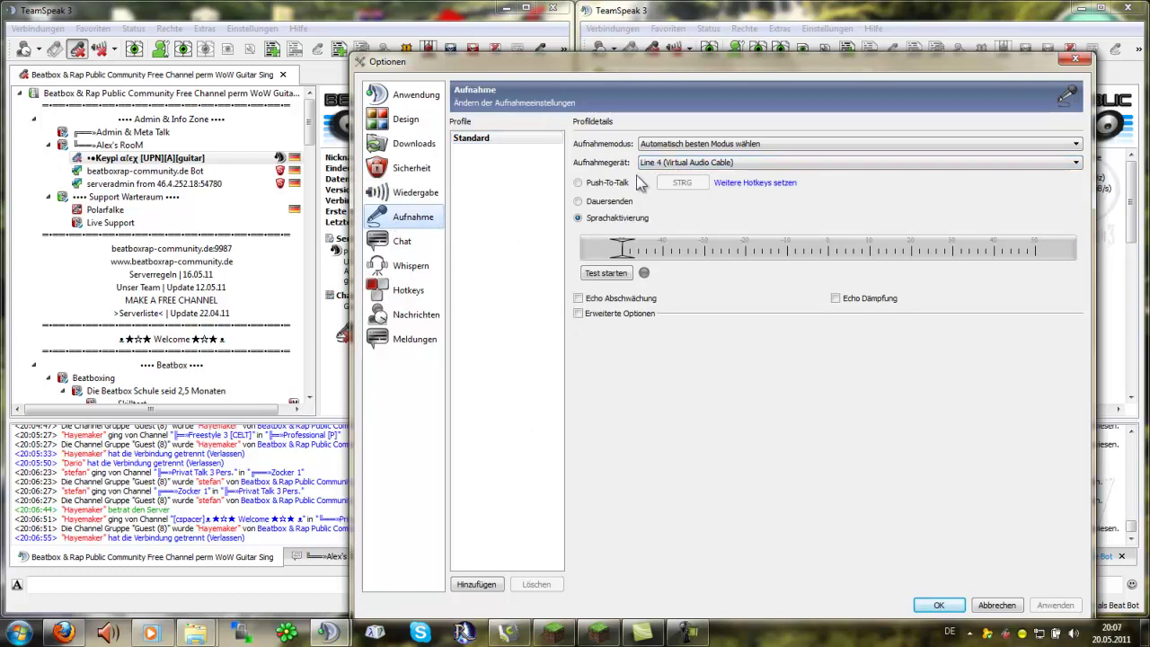
click(655, 163)
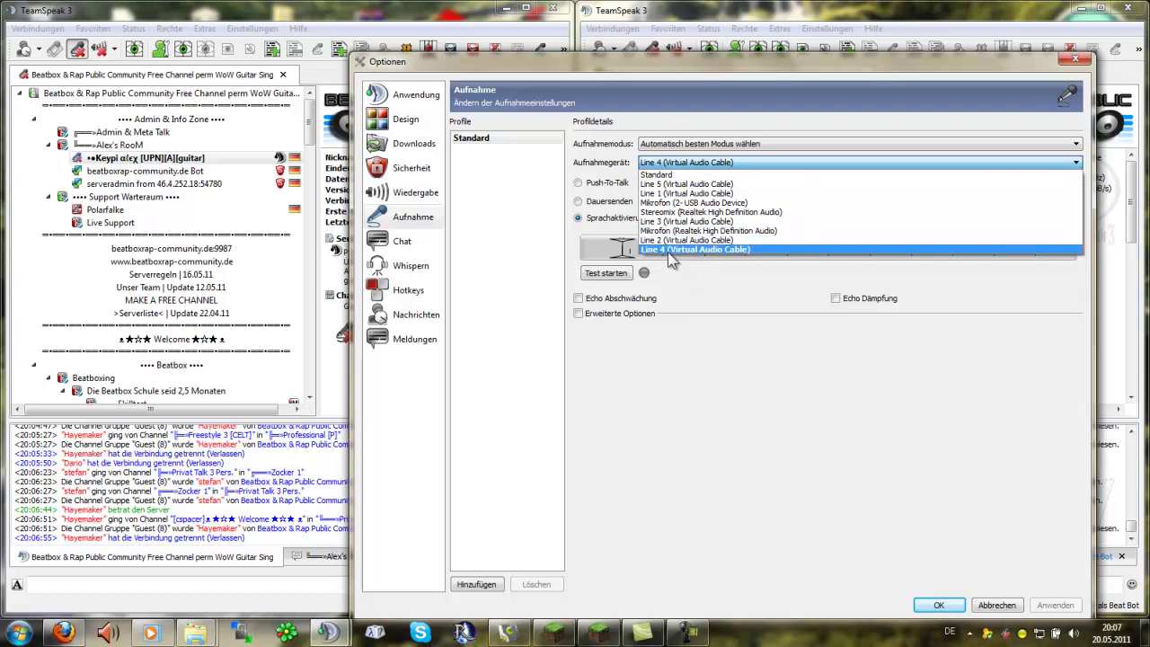
click(555, 348)
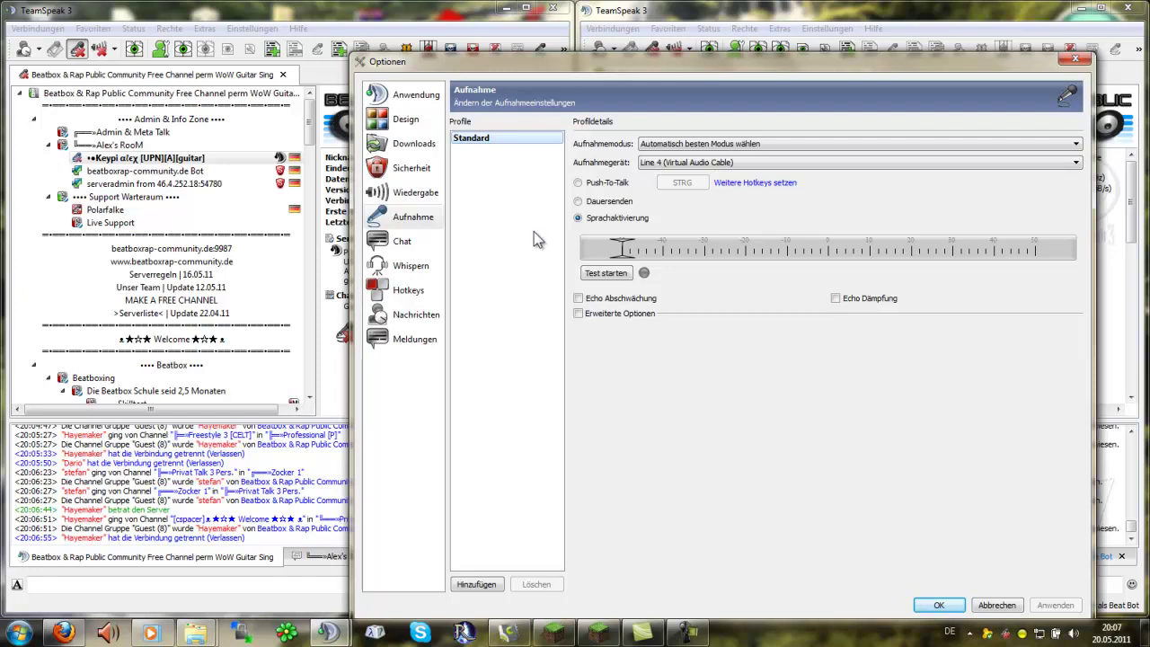
click(161, 160)
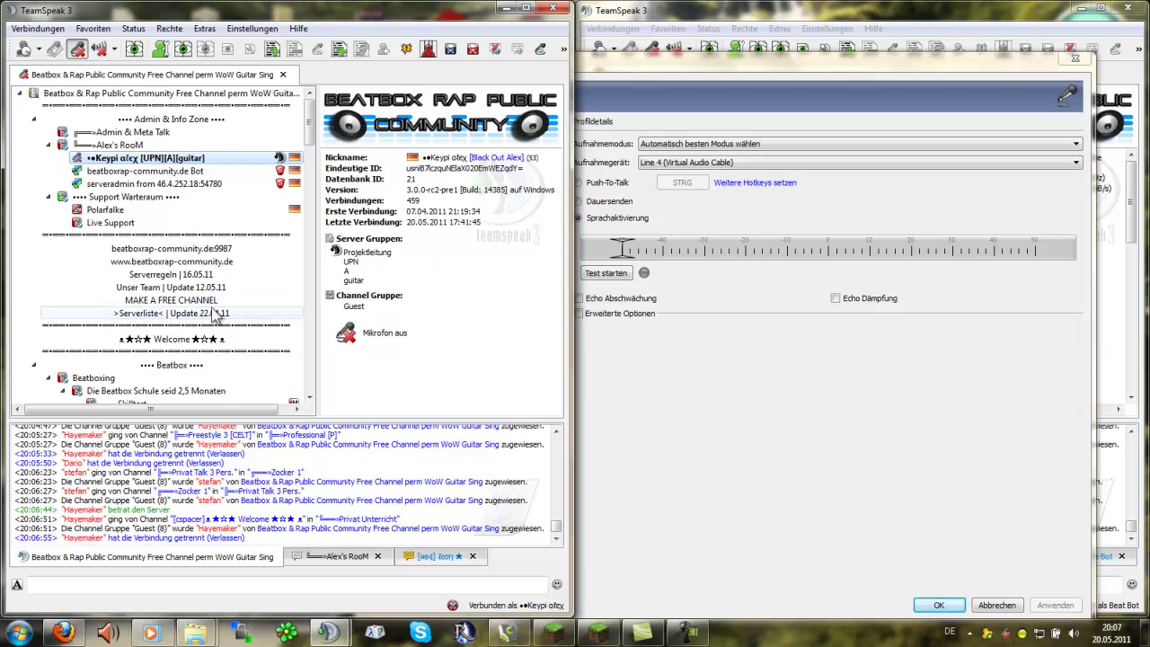
scroll(201, 312, down, 9)
scroll(201, 312, up, 9)
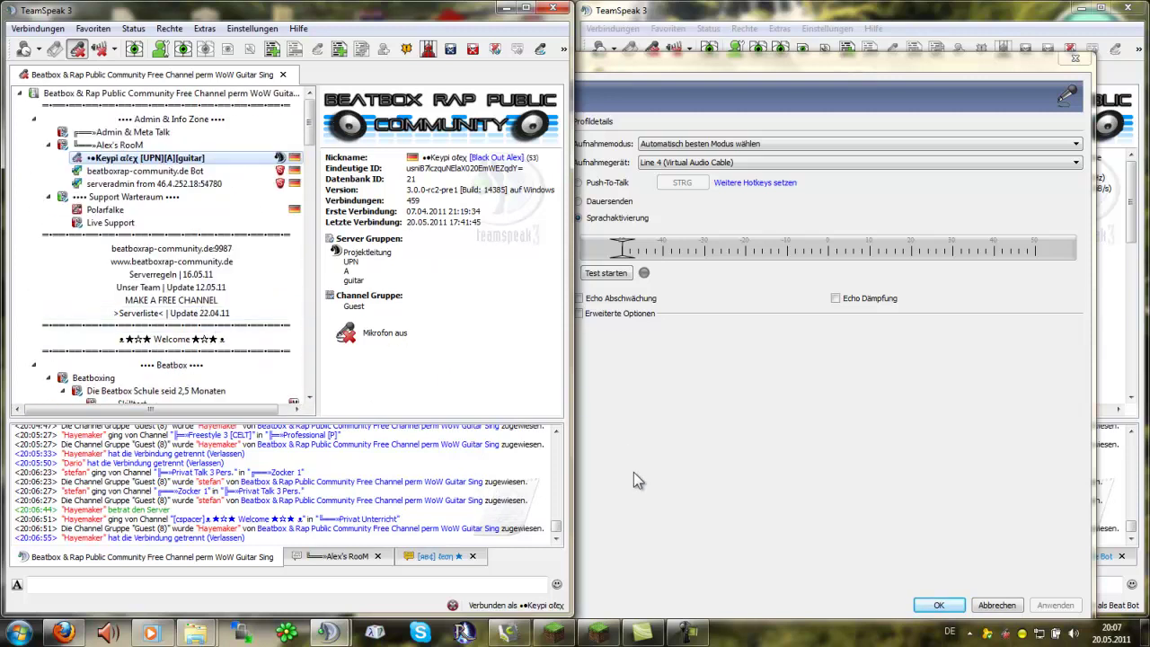
Return to the Beat Bot client's options and locate Line 1 (Virtual Audio Cable) among the playback devices.
click(627, 449)
click(415, 192)
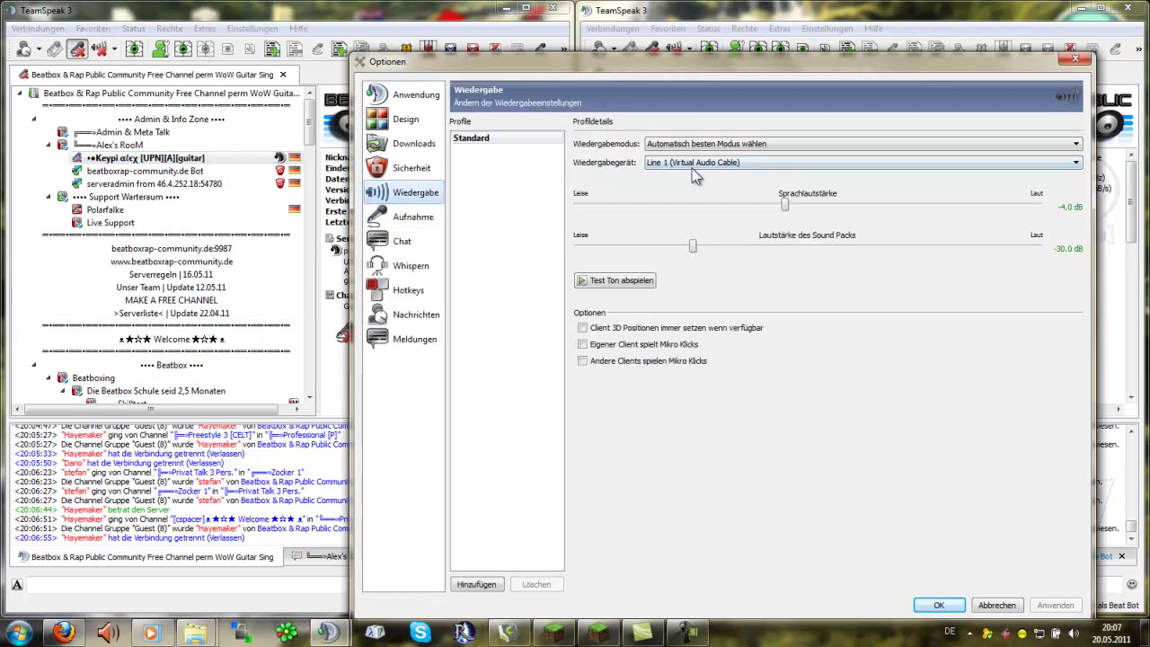
click(680, 166)
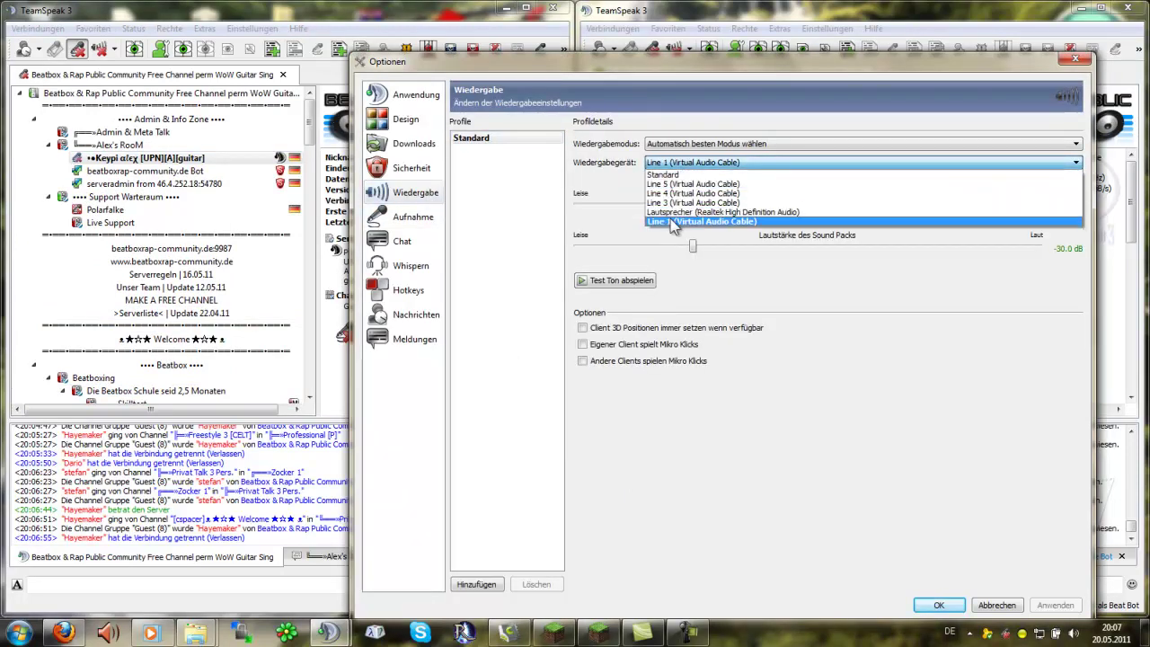
Review the Virtual Audio Cable lines offered as the Beat Bot client's recording device, and close the options without saving.
click(375, 220)
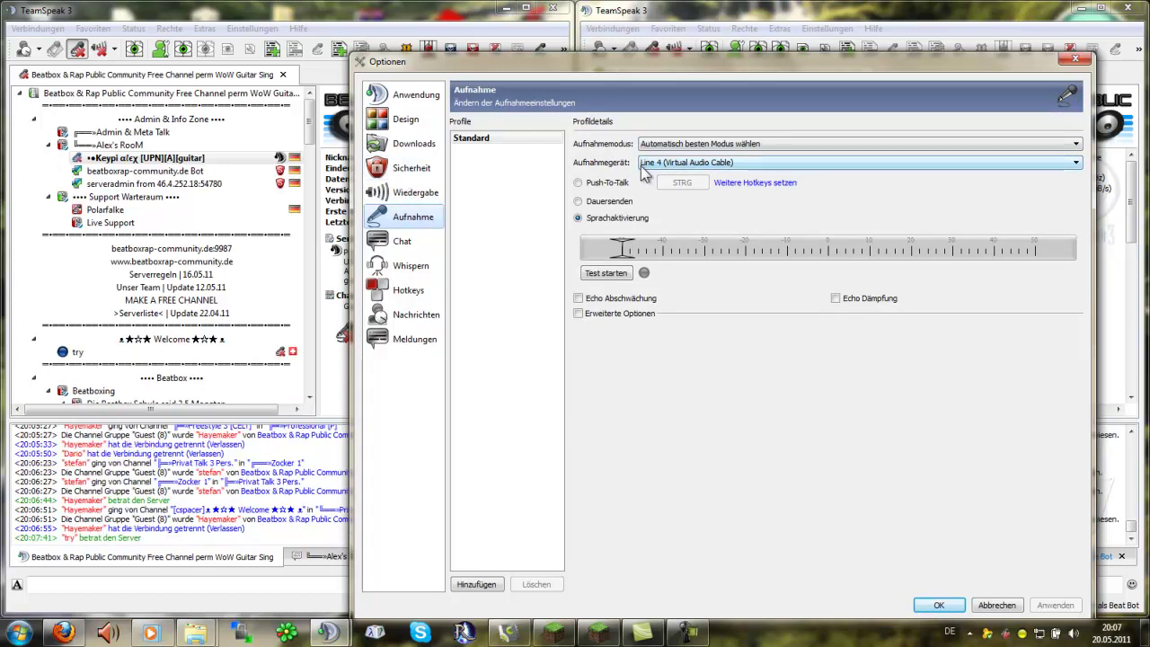
click(244, 353)
click(690, 351)
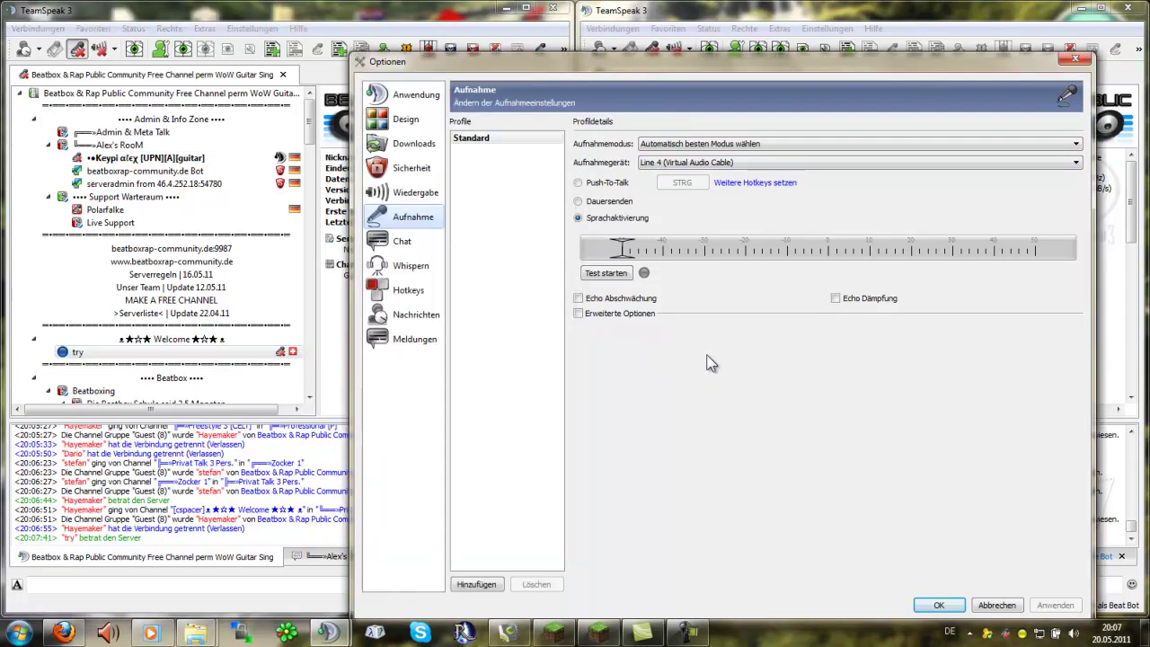
click(678, 167)
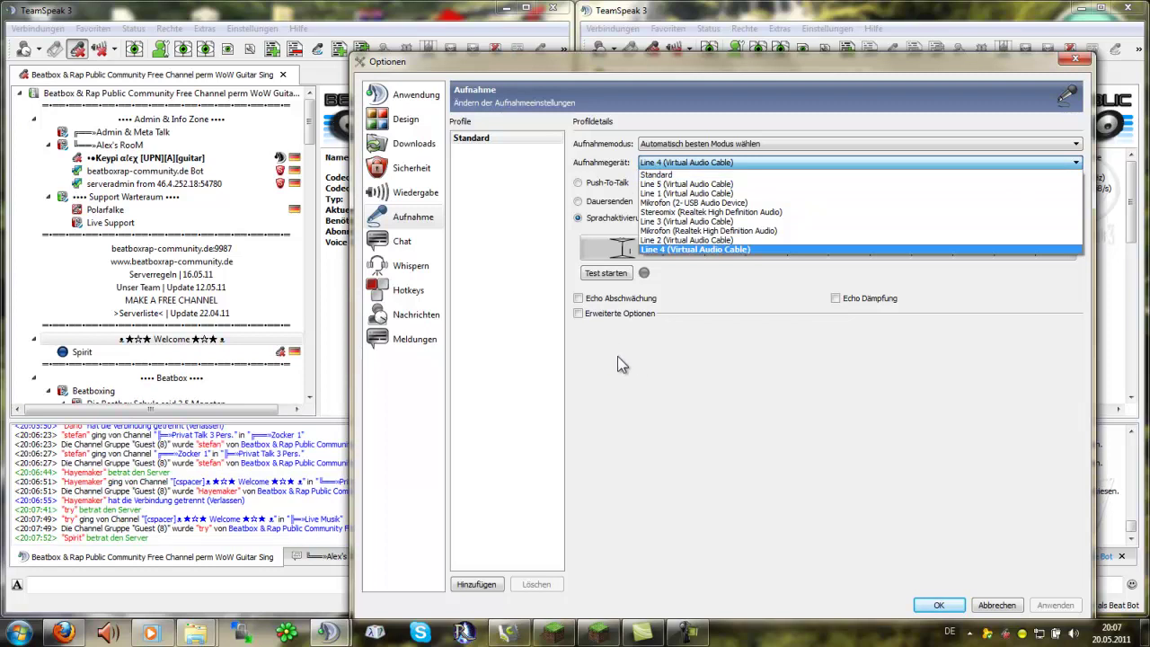
click(995, 604)
click(1011, 606)
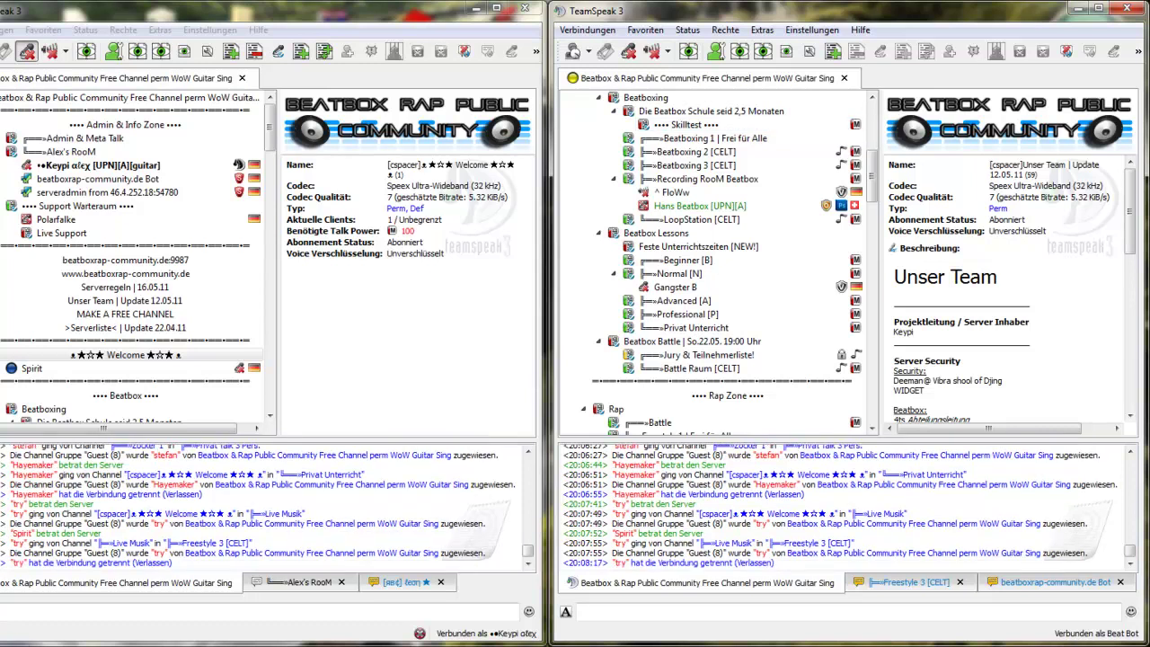
Search the installed programs for vlc and launch VLC media player.
mouse_move(105, 645)
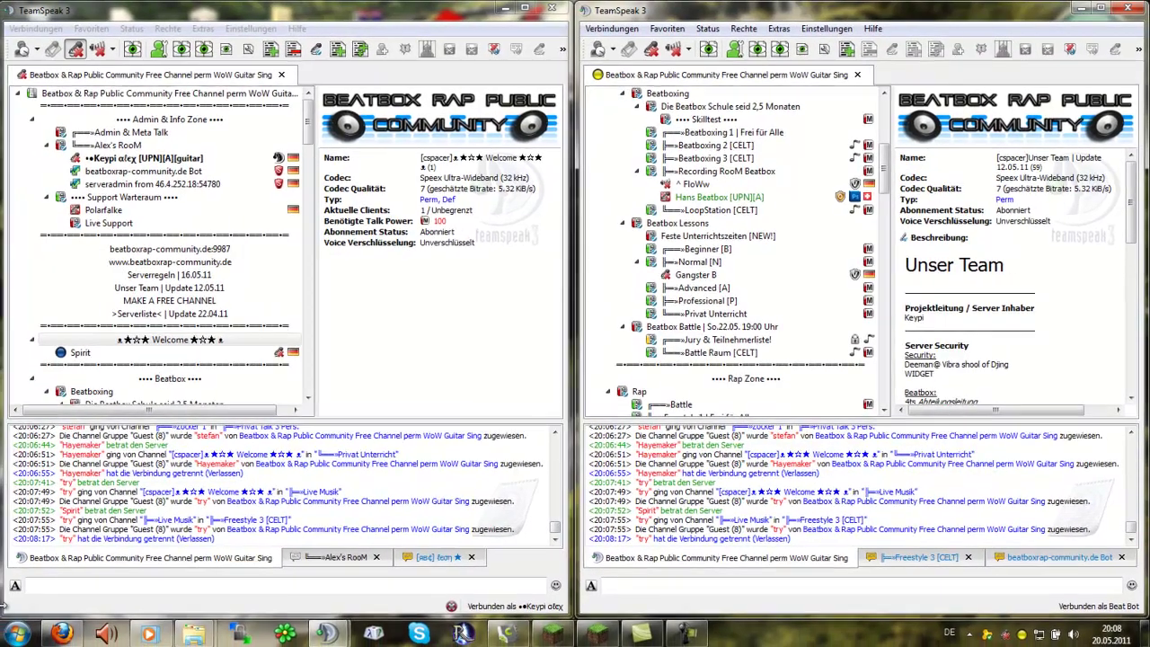
click(1, 645)
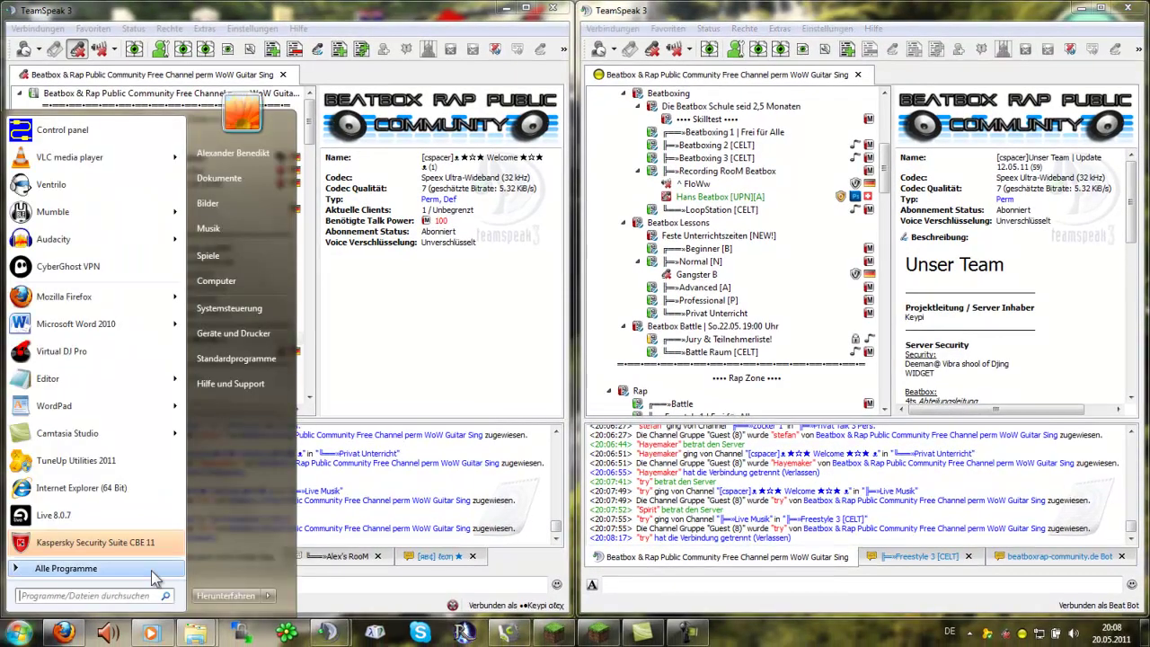
text(vc)
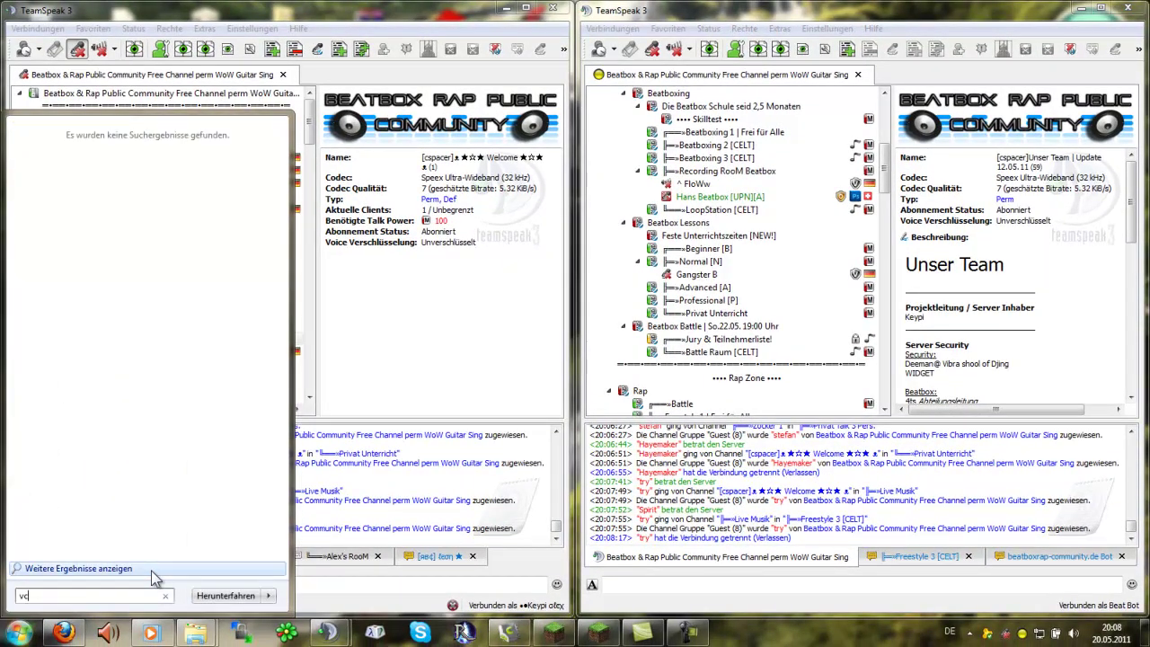
key(BackSpace)
text(lc)
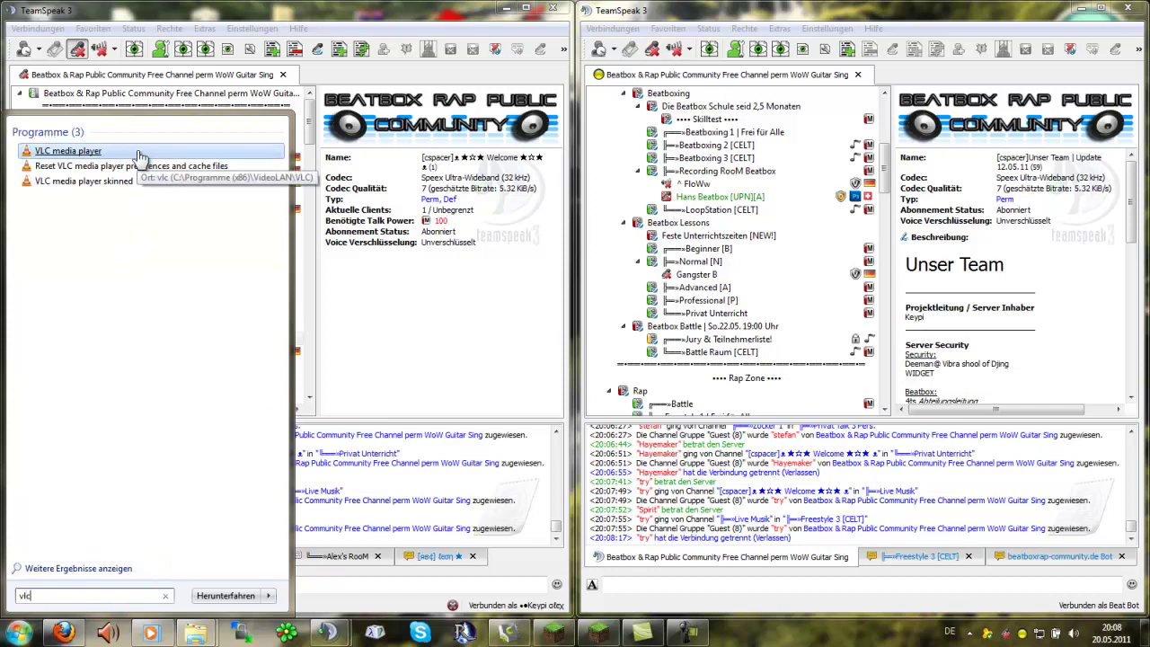
click(139, 153)
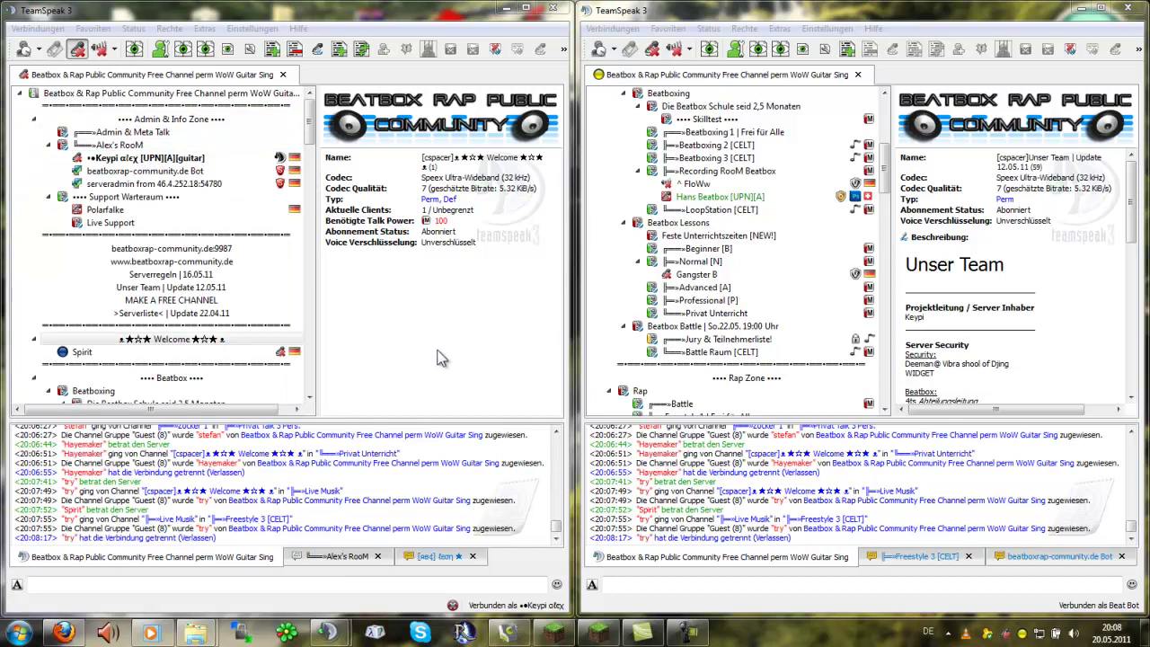
click(581, 200)
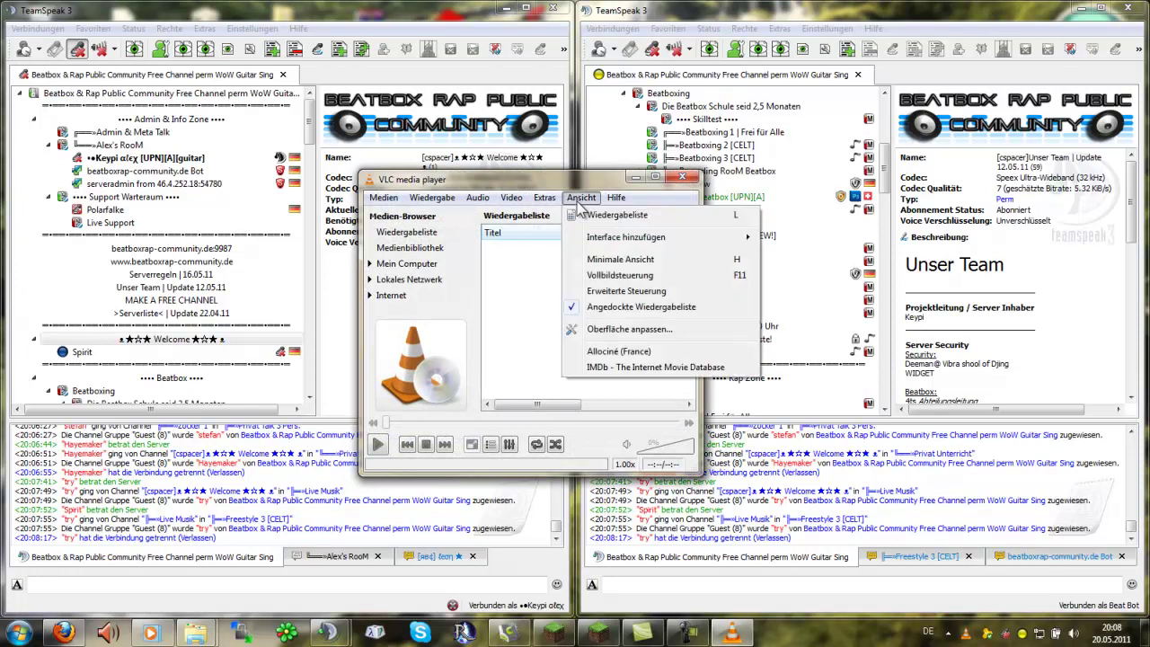
Open VLC's preferences, show all settings, and expand the audio output modules.
mouse_move(544, 197)
click(586, 364)
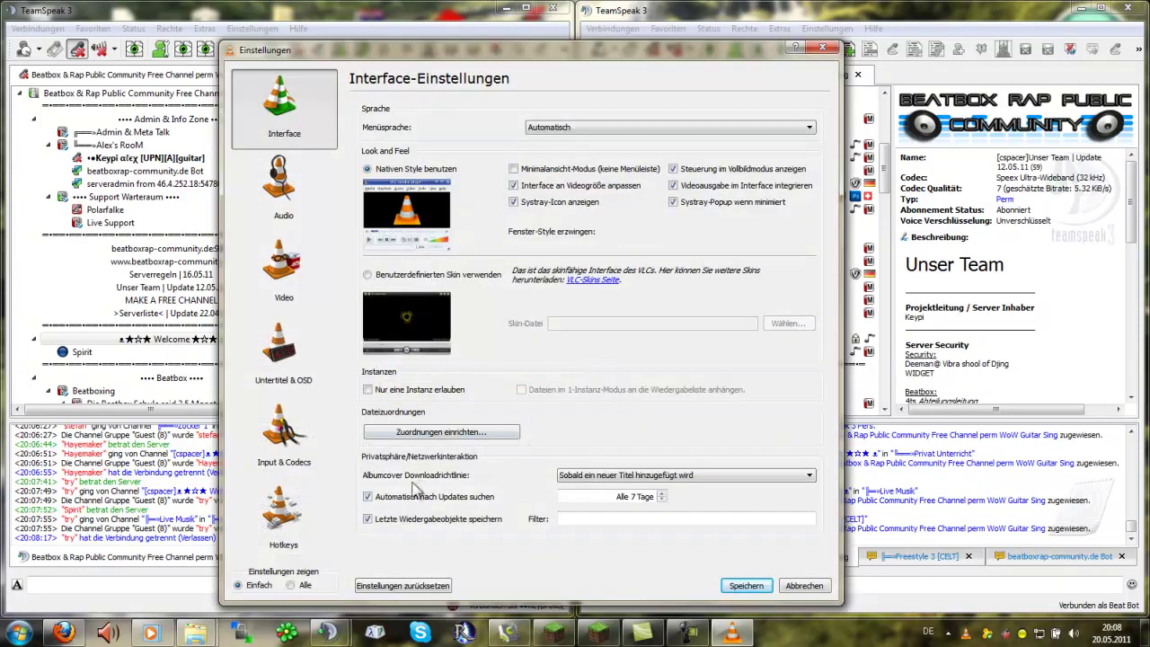
click(302, 588)
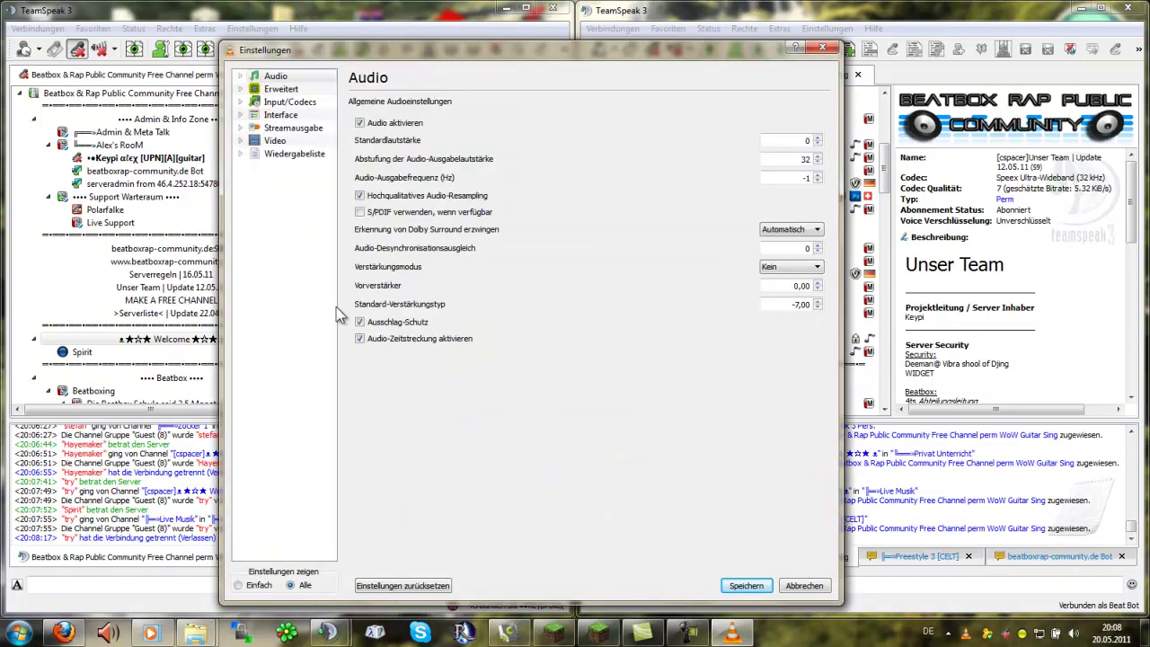
click(241, 75)
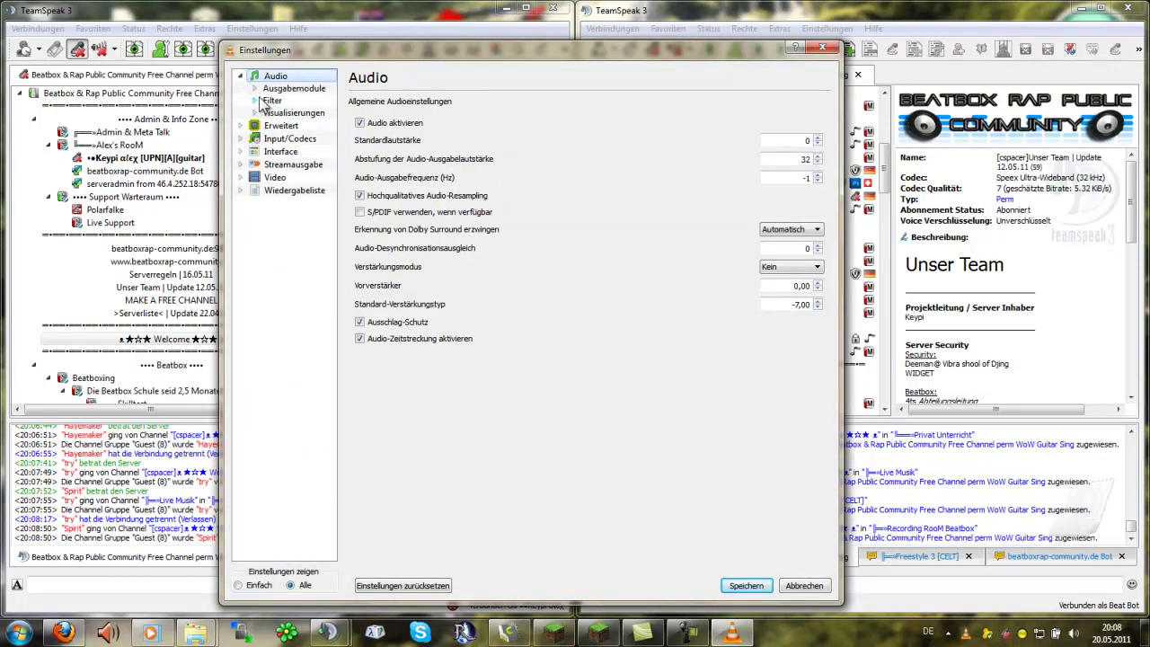
click(255, 88)
Browse the audio output modules and compare the output devices offered for WaveOut and DirectX.
click(286, 100)
click(293, 137)
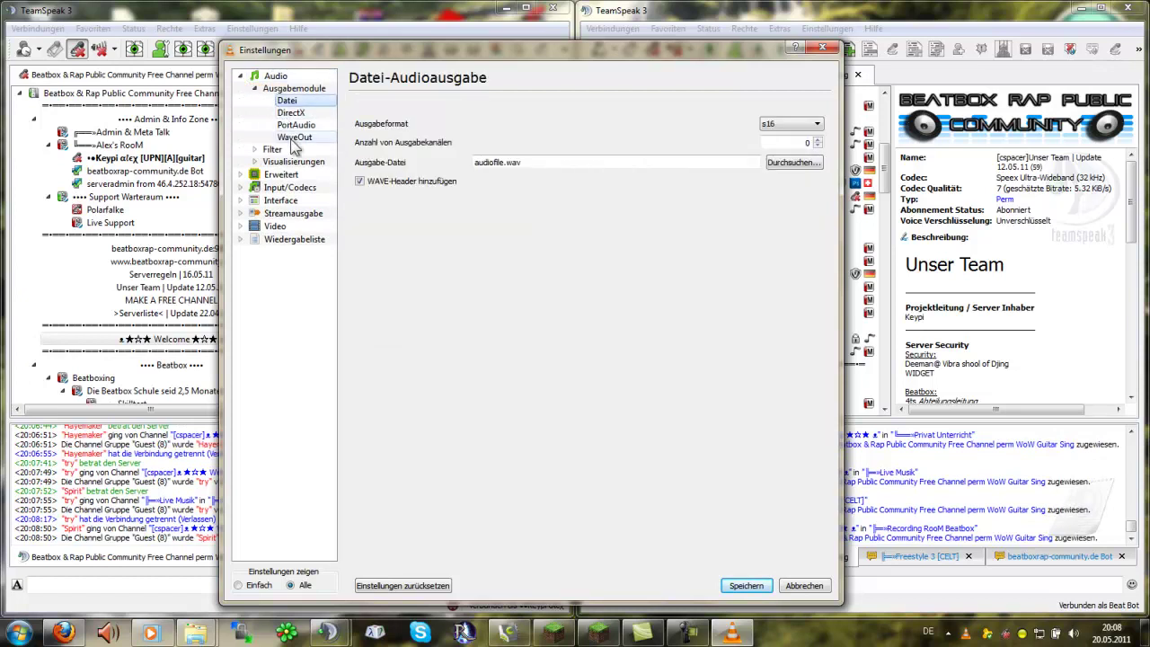
click(294, 125)
click(293, 139)
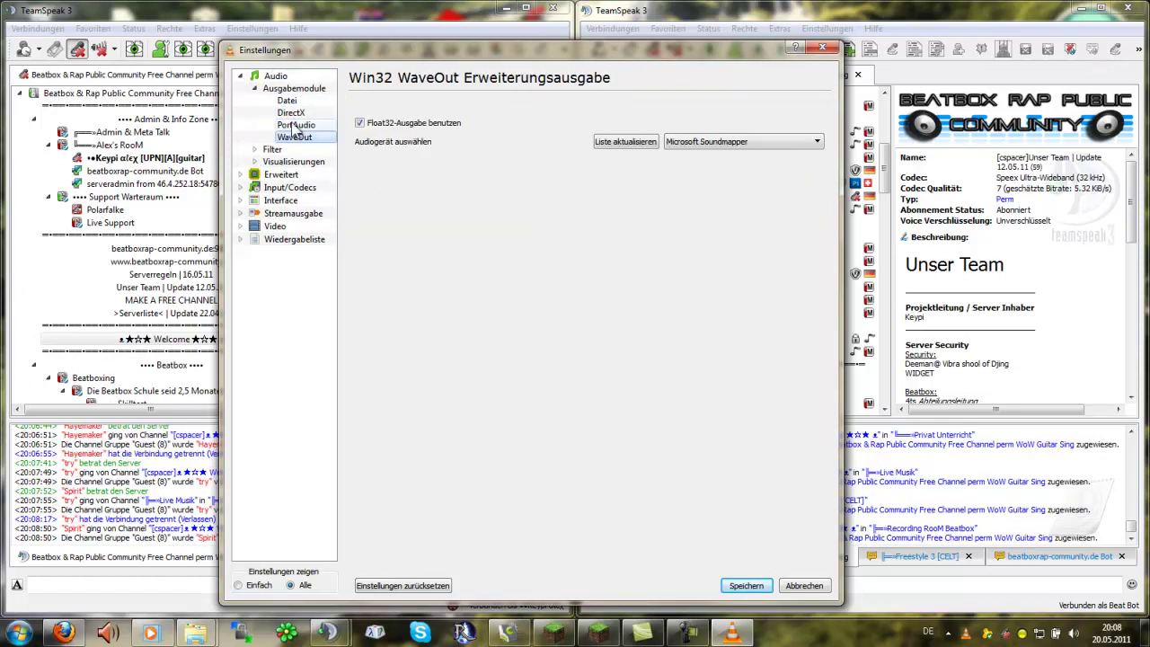
click(789, 143)
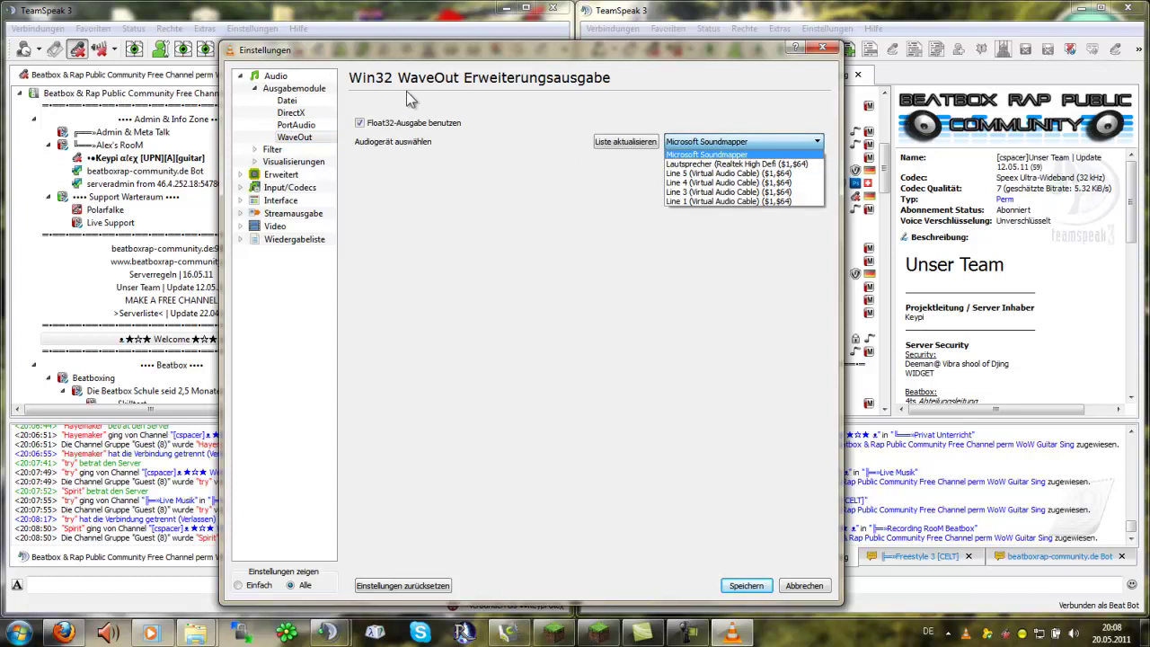
click(332, 112)
click(674, 127)
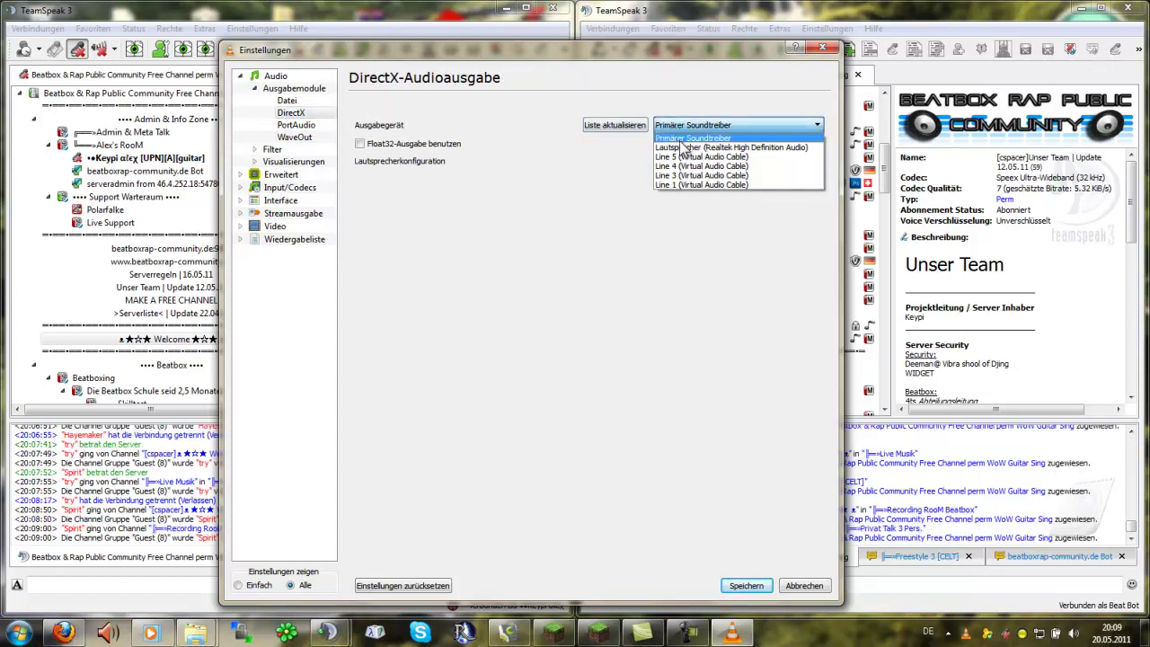
Return from WaveOut to the DirectX output, choose Primärer Soundtreiber as output device, and close the preferences without saving.
click(310, 137)
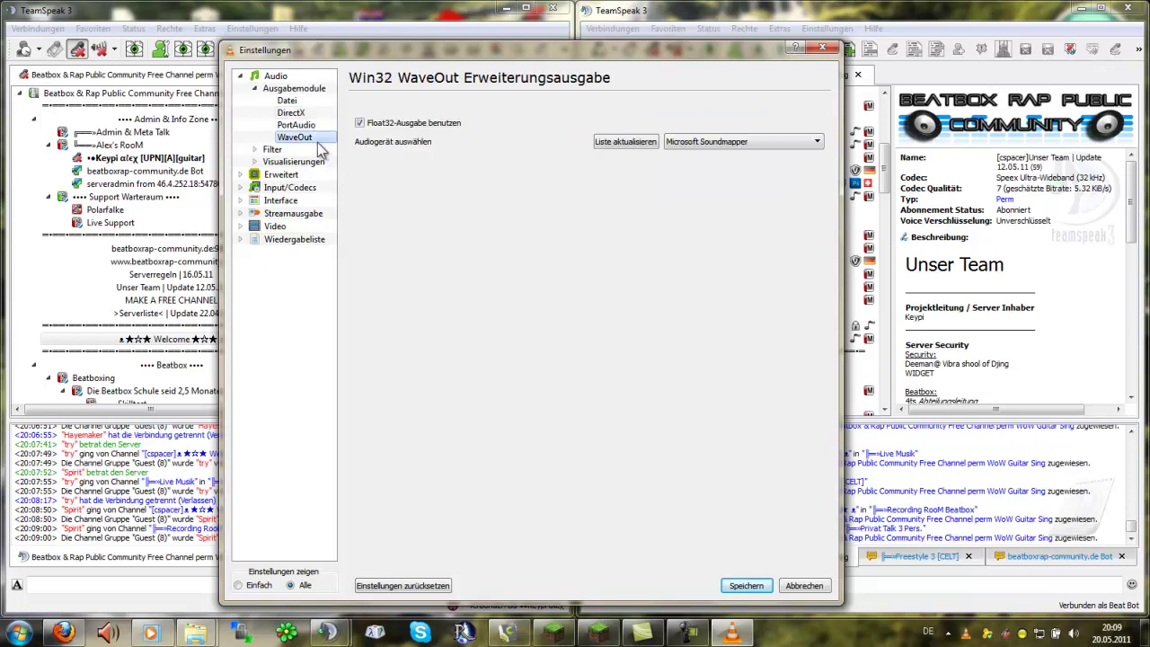
click(323, 113)
click(815, 127)
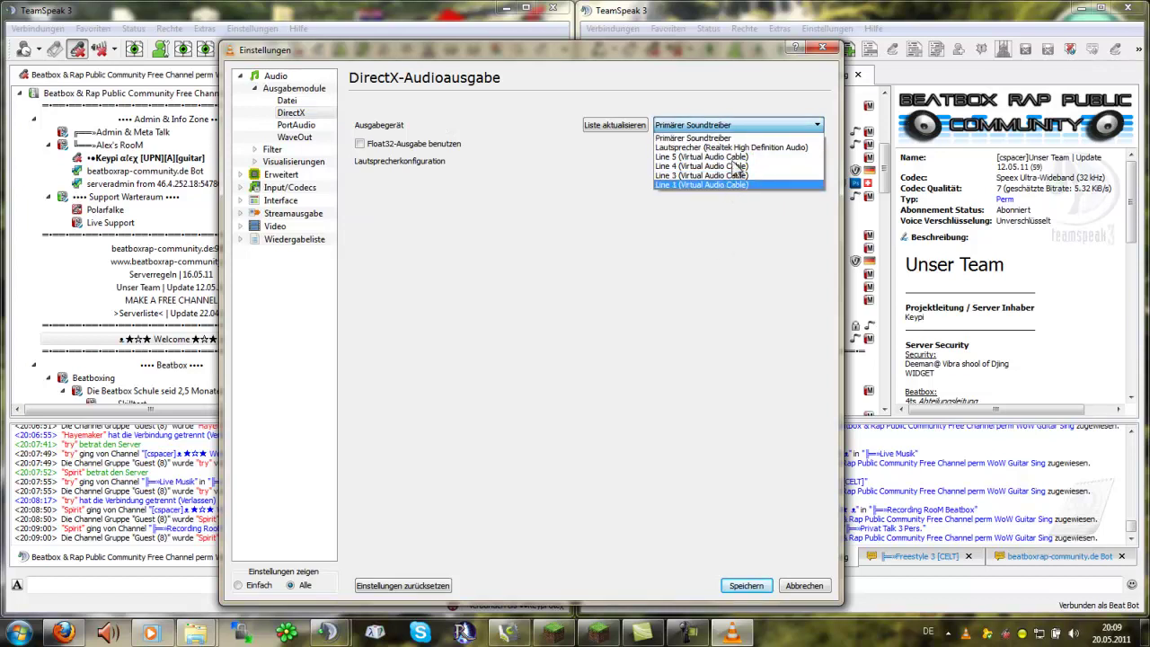
click(719, 137)
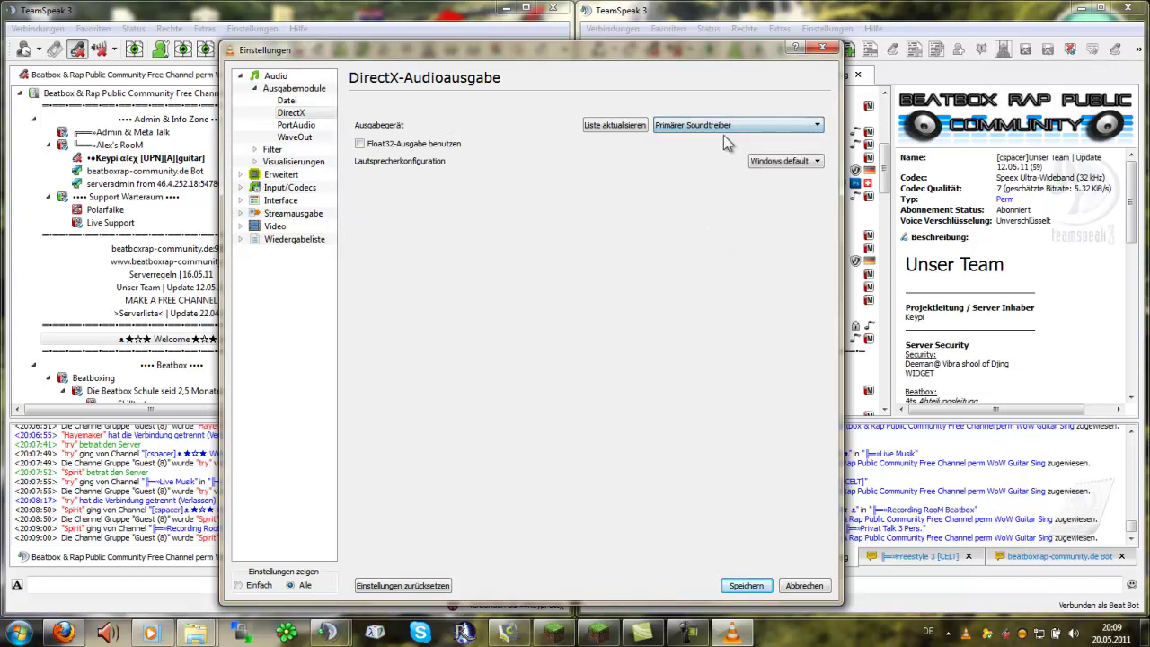
click(823, 49)
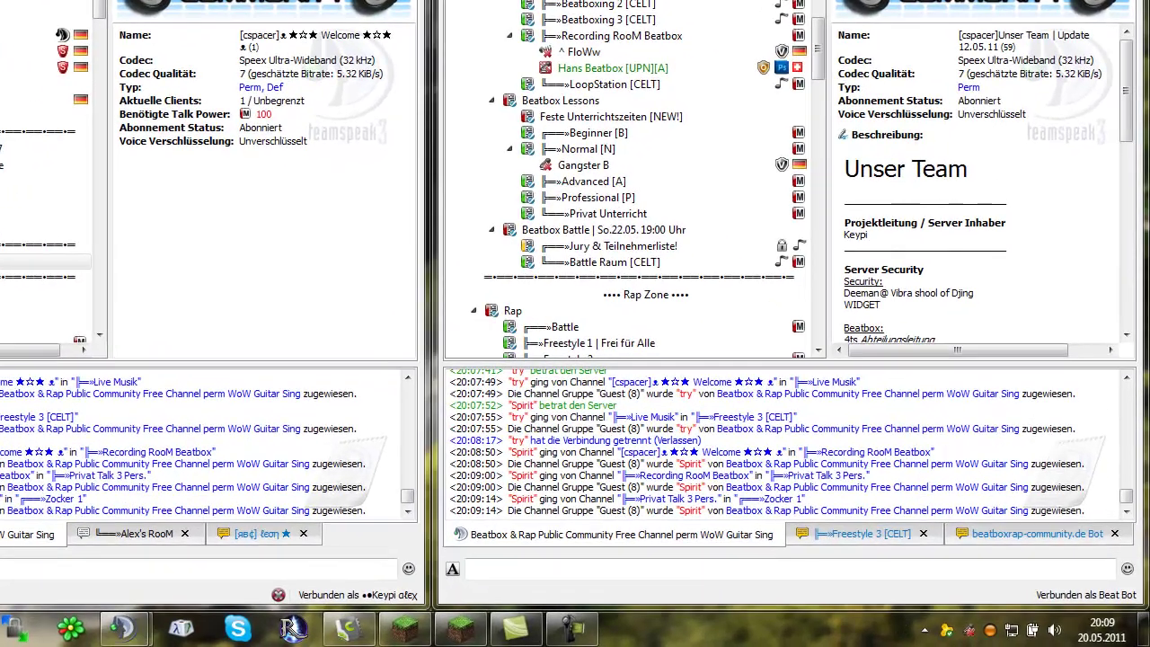
Switch to Windows Media Player and open the device settings in its options.
key(alt+Tab)
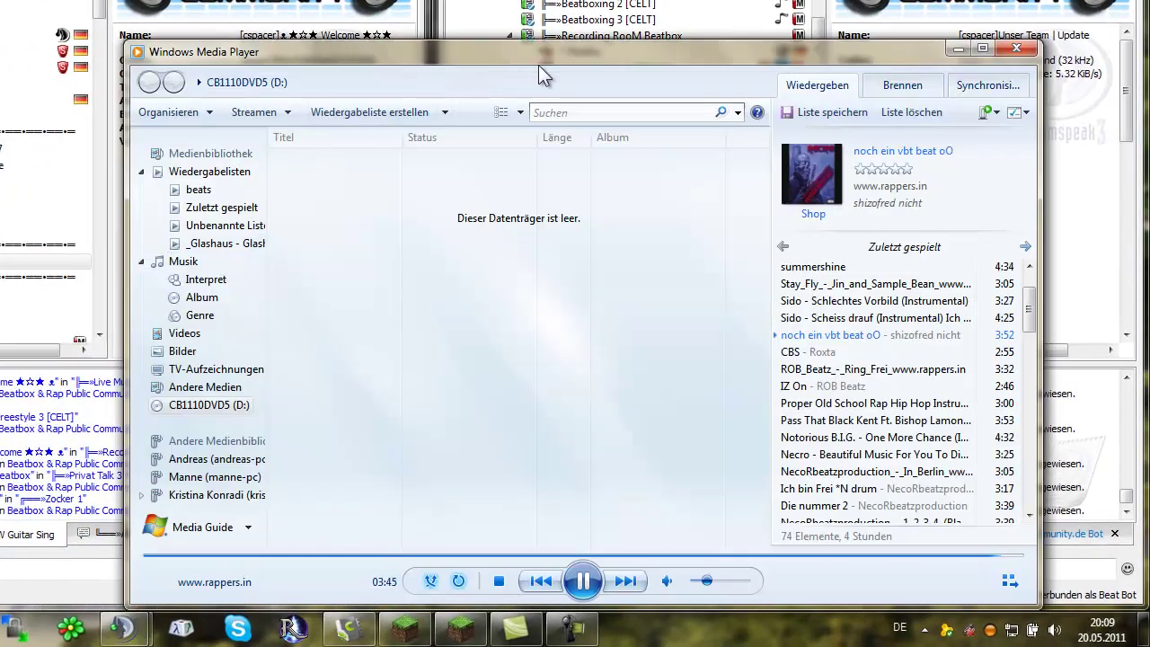
key(alt)
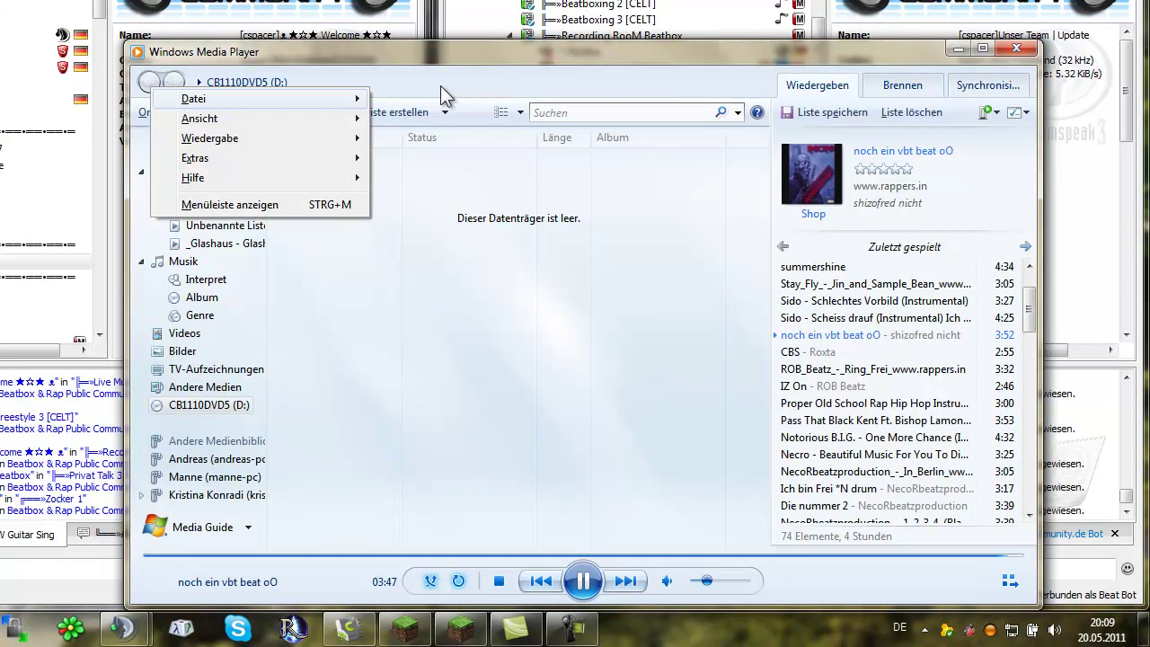
mouse_move(333, 158)
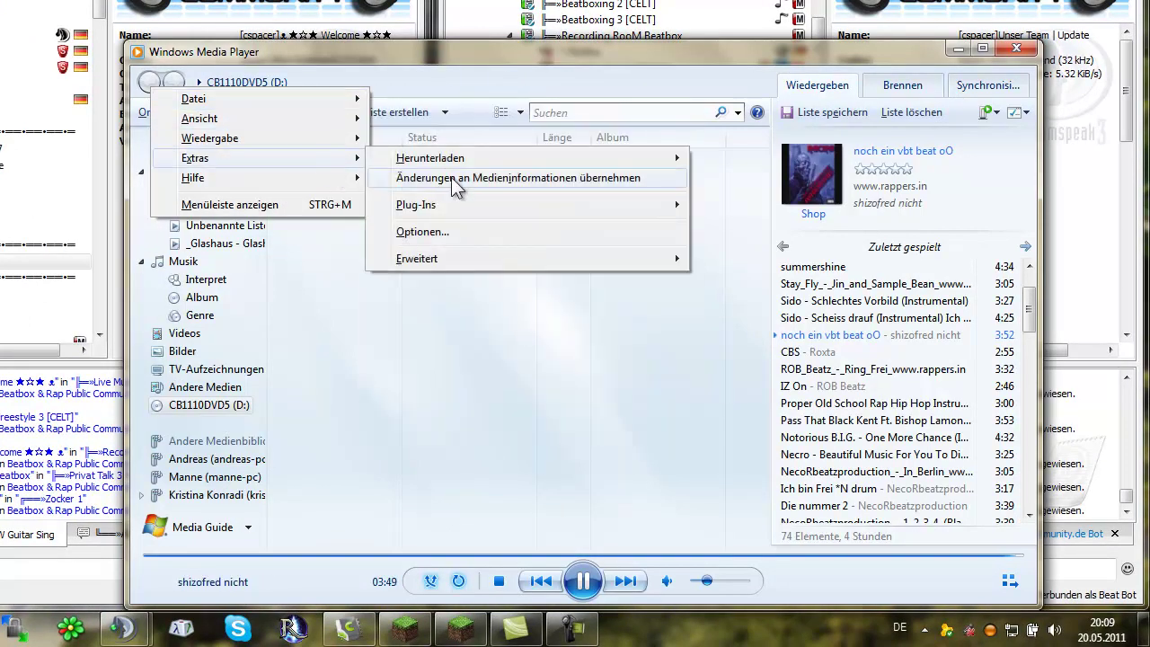
click(445, 237)
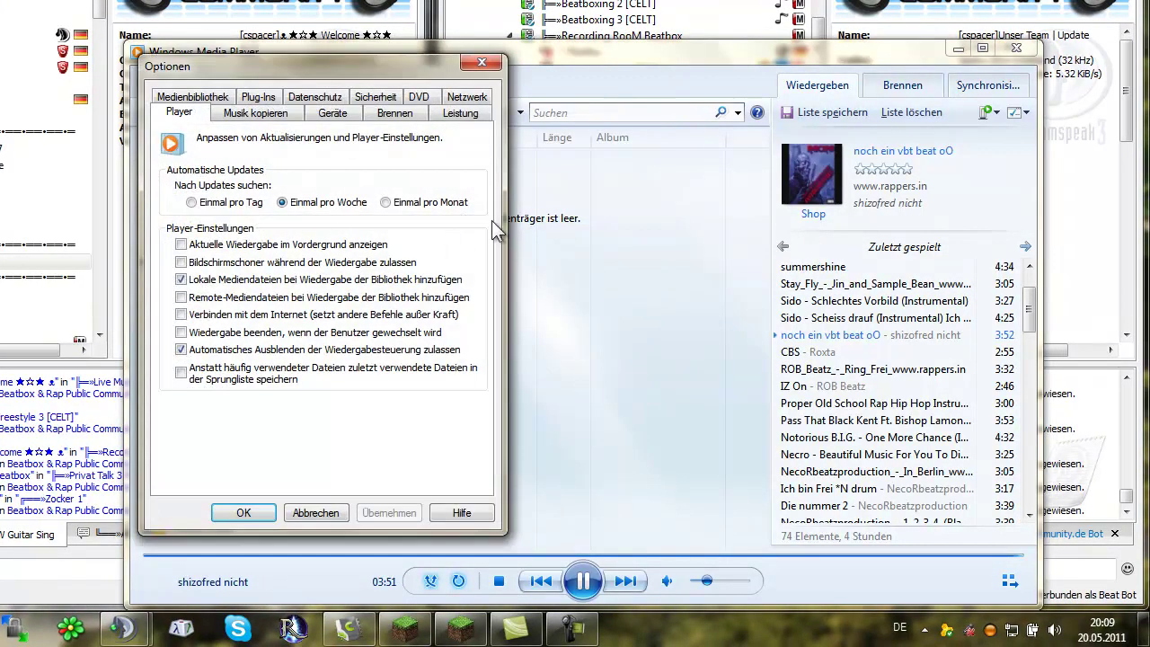
click(332, 113)
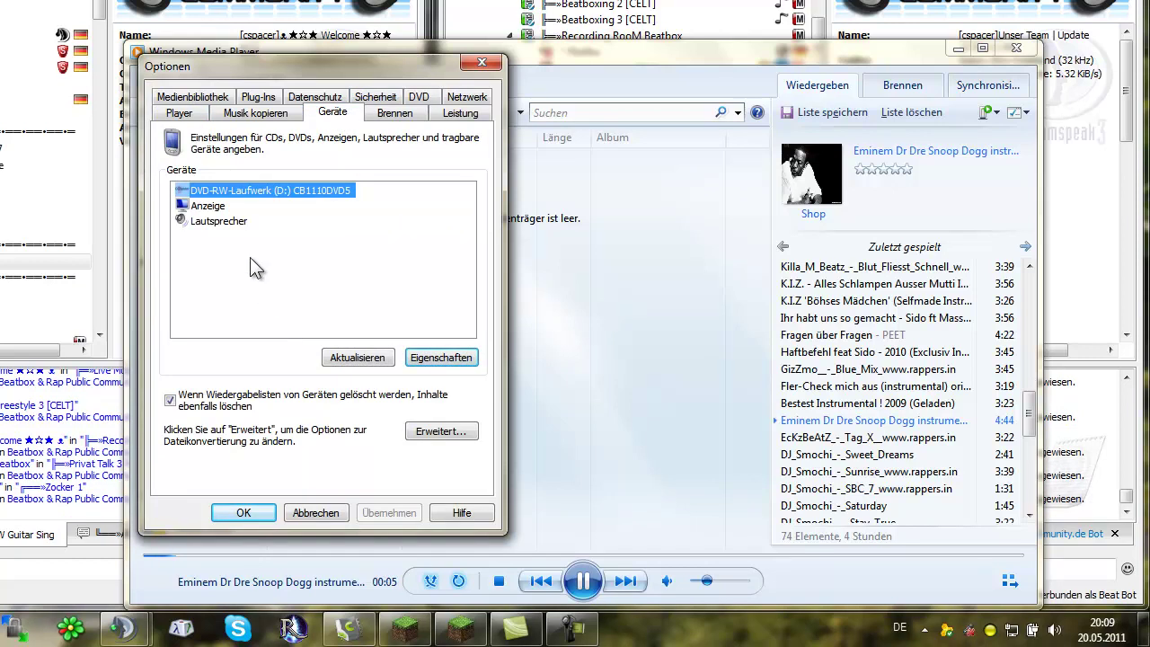
Inspect the properties of the Lautsprecher device, cancel the options, and put the Windows Media Player window away.
click(240, 211)
click(235, 222)
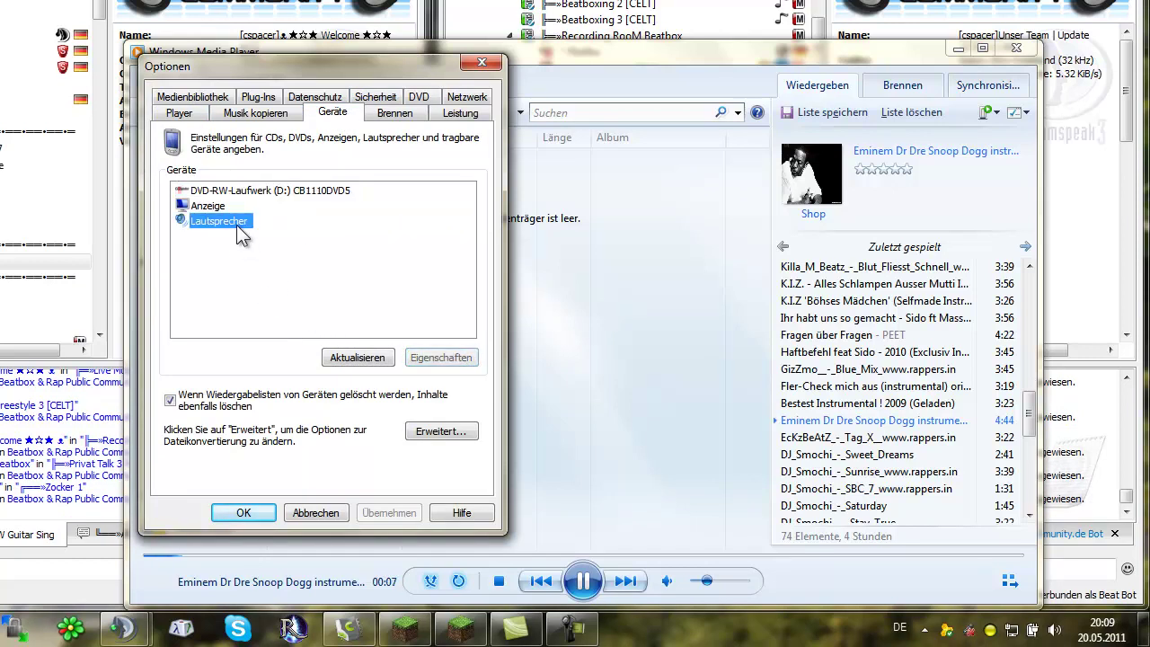
click(441, 362)
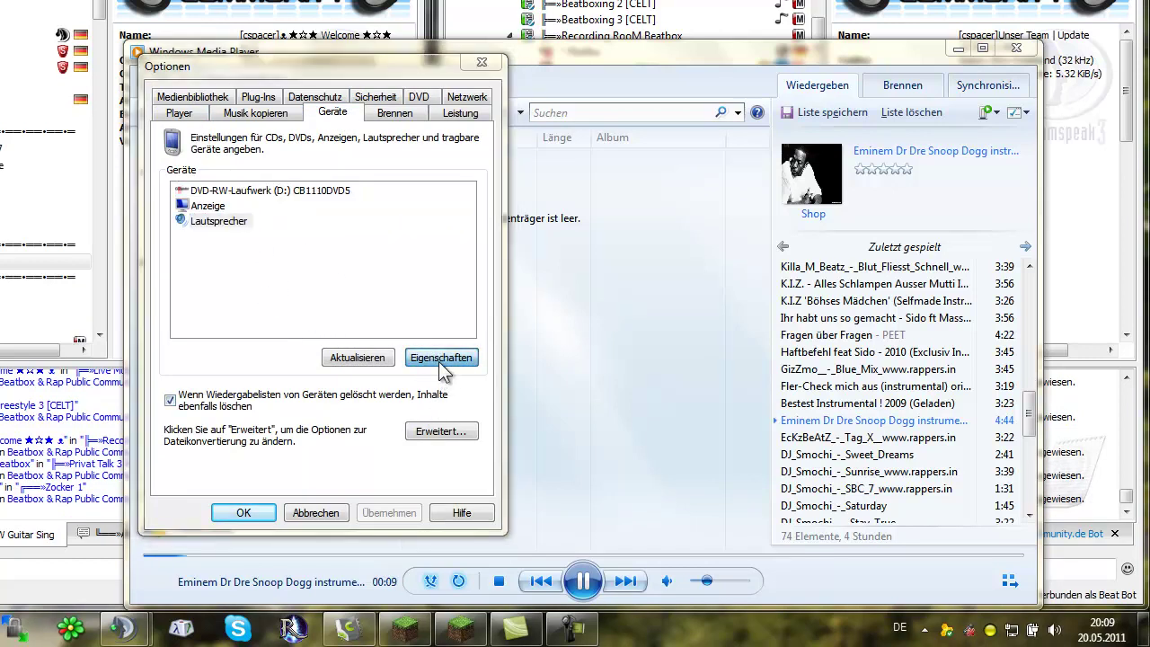
click(391, 231)
click(390, 231)
click(406, 584)
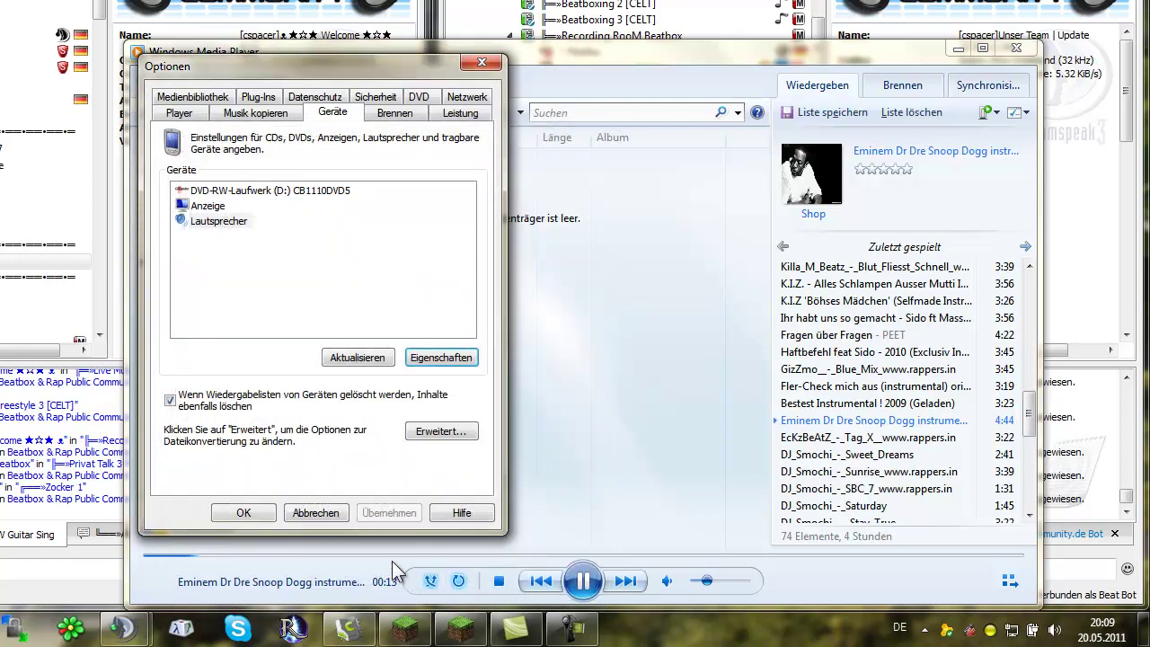
click(332, 515)
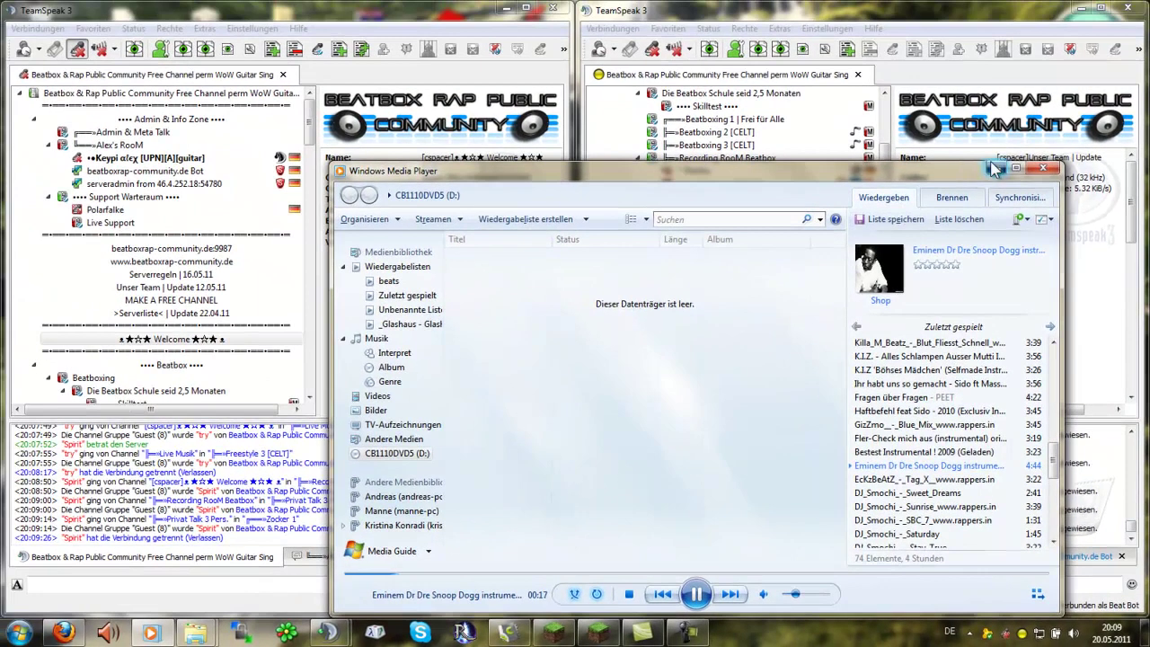
key(alt+F4)
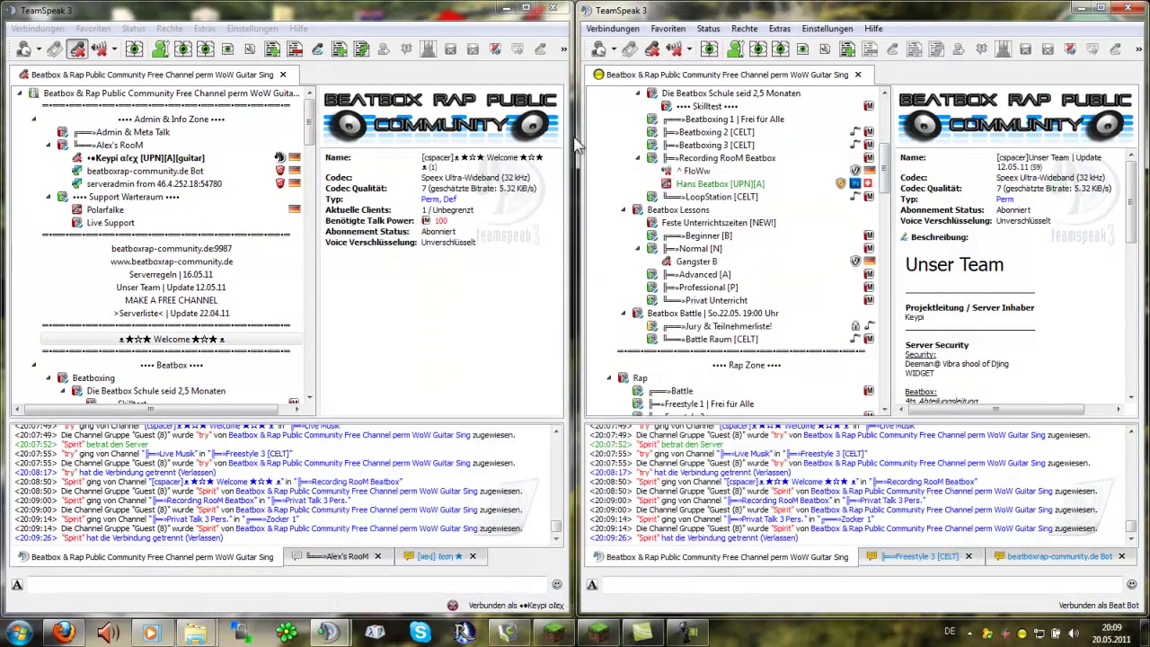
click(279, 262)
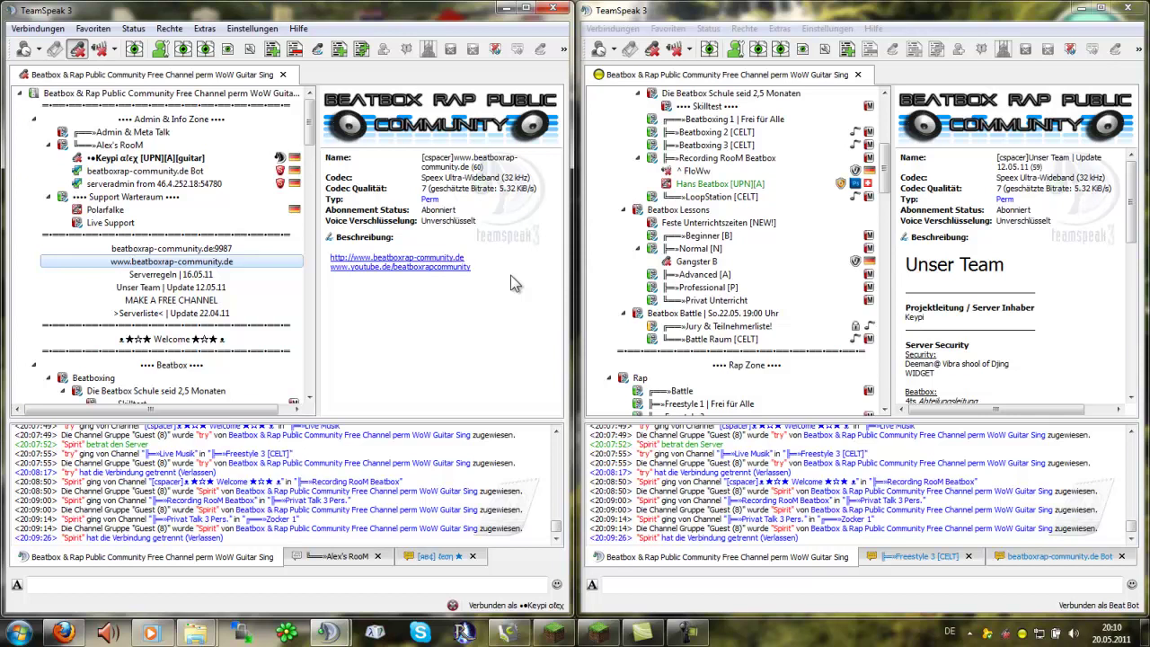
click(688, 633)
click(688, 633)
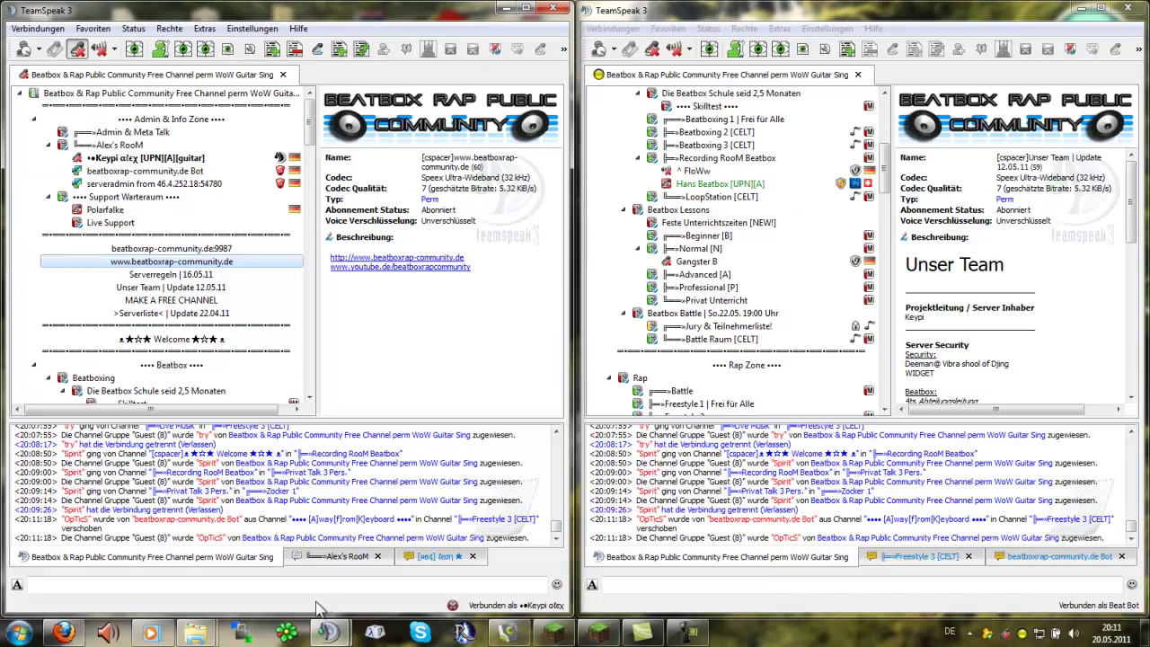
mouse_move(329, 633)
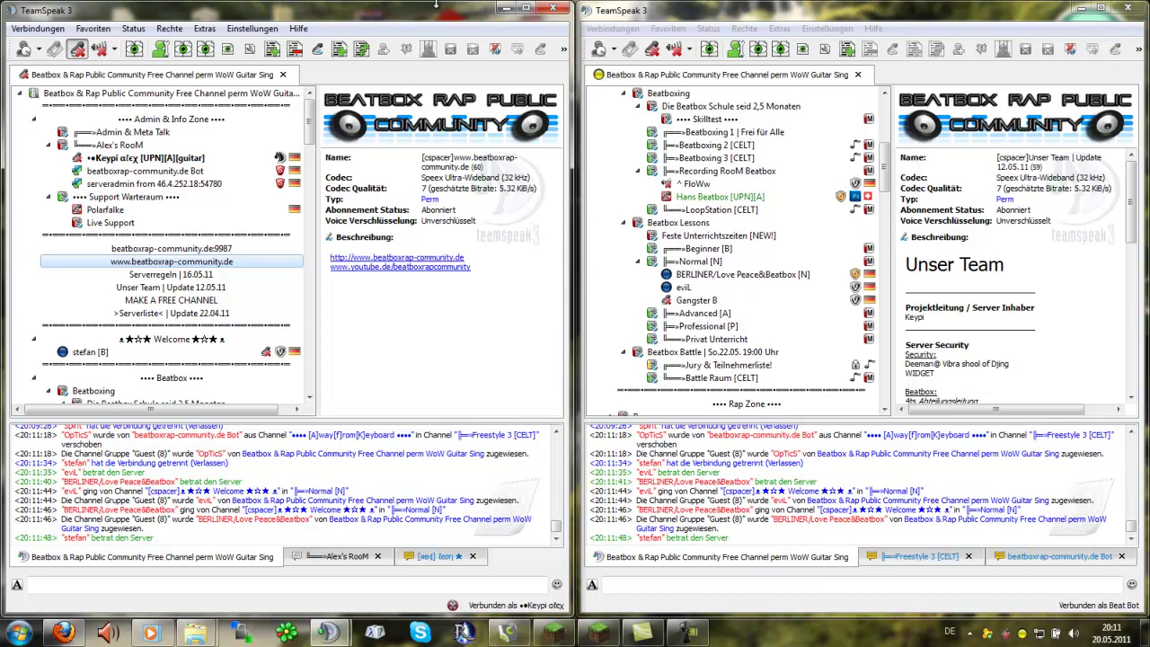
View the main client's own user details, and locate Beat Bot in Freestyle 3 [CELT] in the second client to show its details.
click(178, 160)
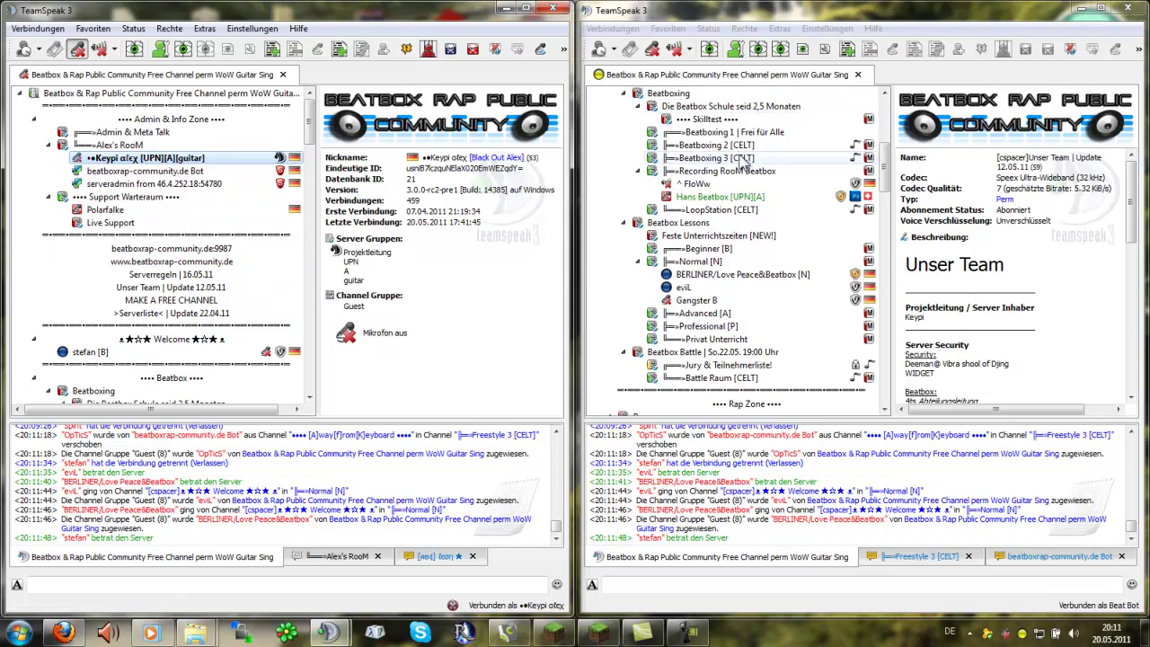
click(738, 185)
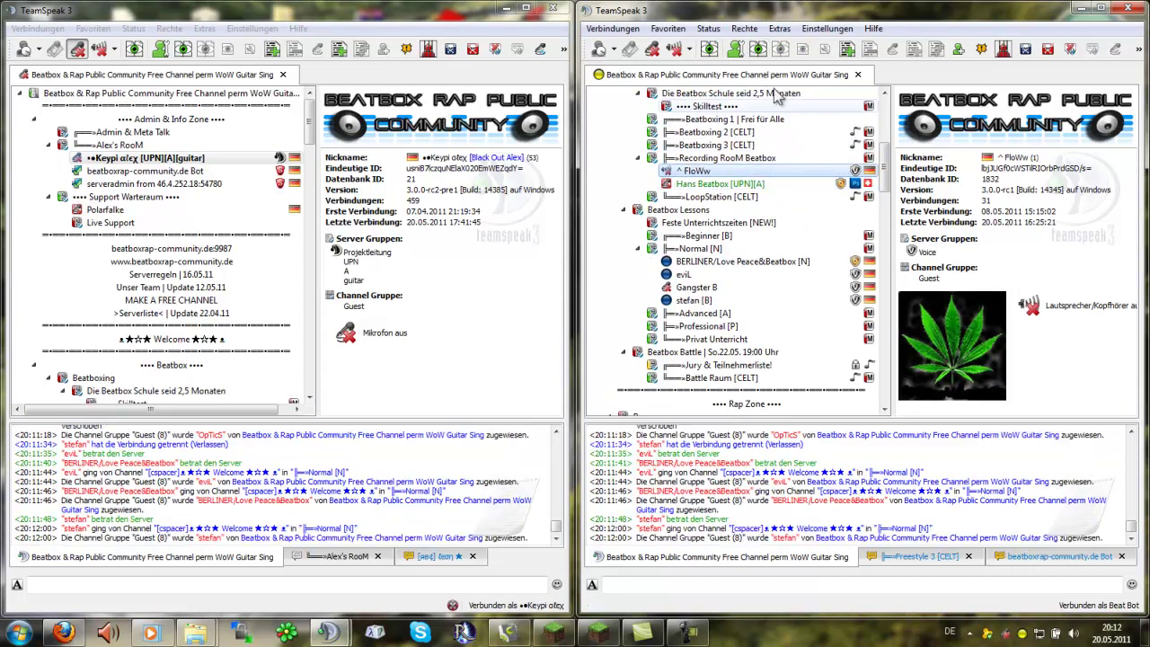
scroll(783, 189, down, 2)
scroll(782, 197, down, 5)
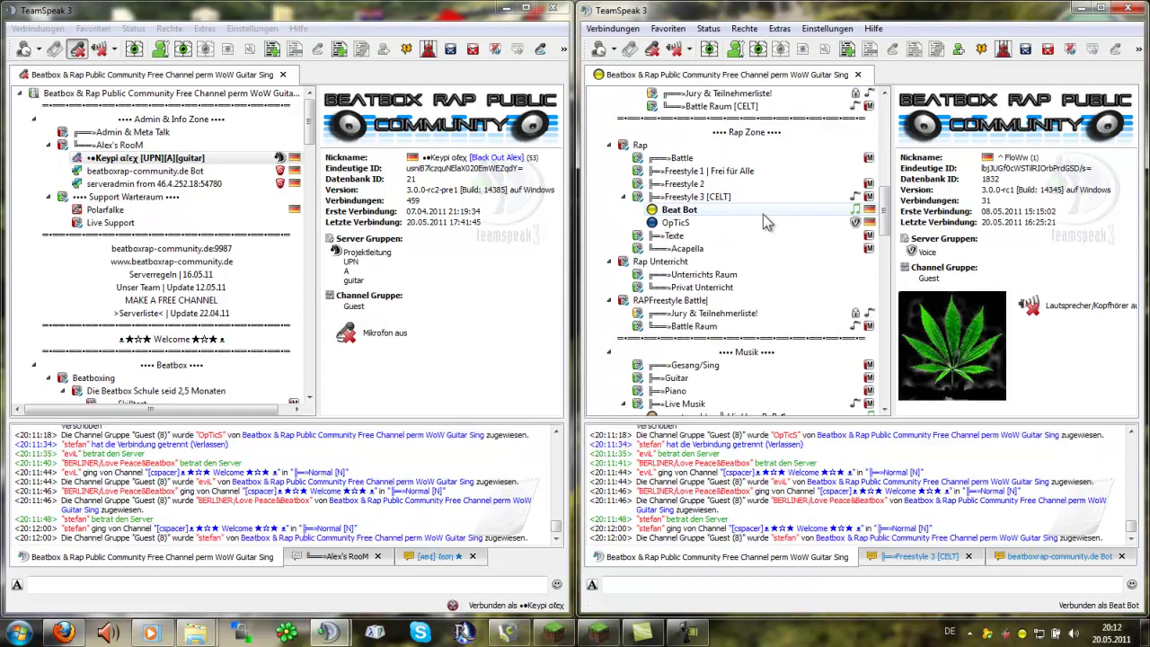
click(763, 212)
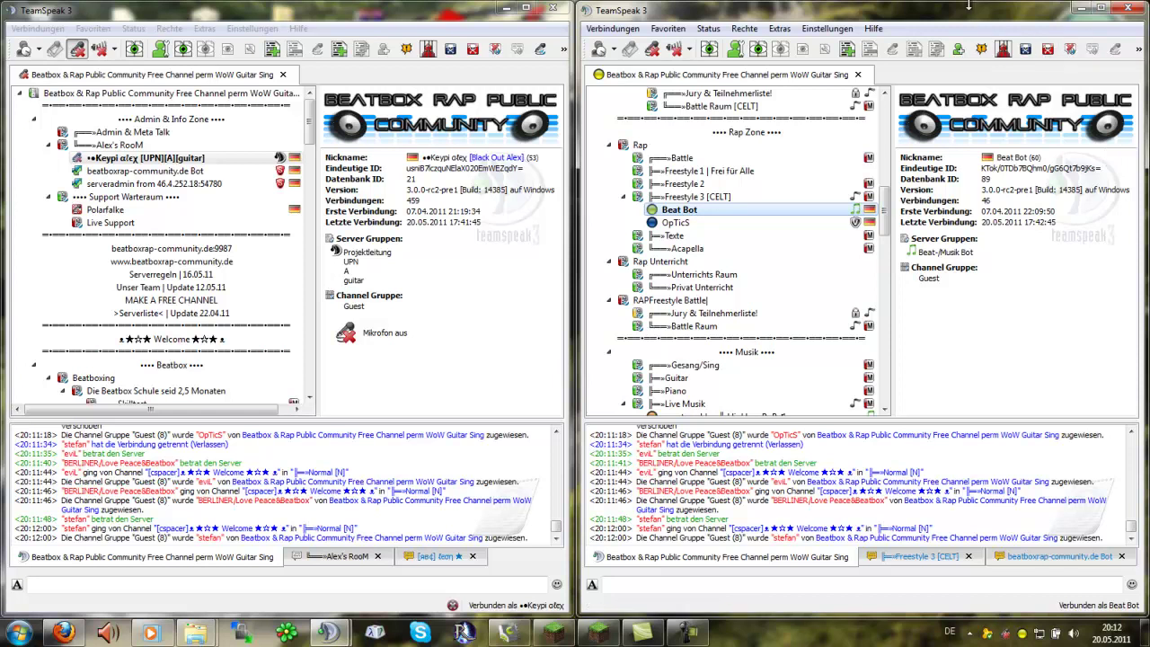